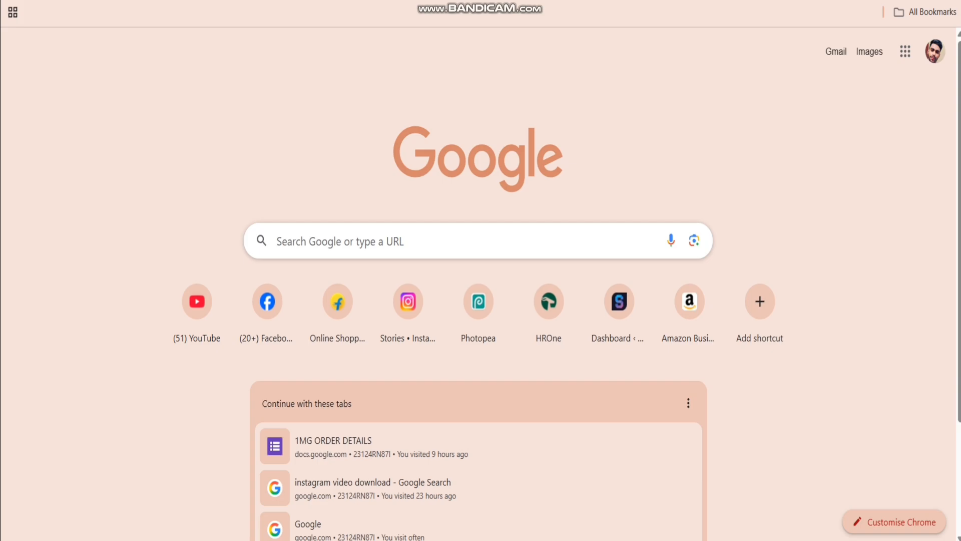
# - Search Google for "maha dbt farmer"
pyautogui.click(341, 241)
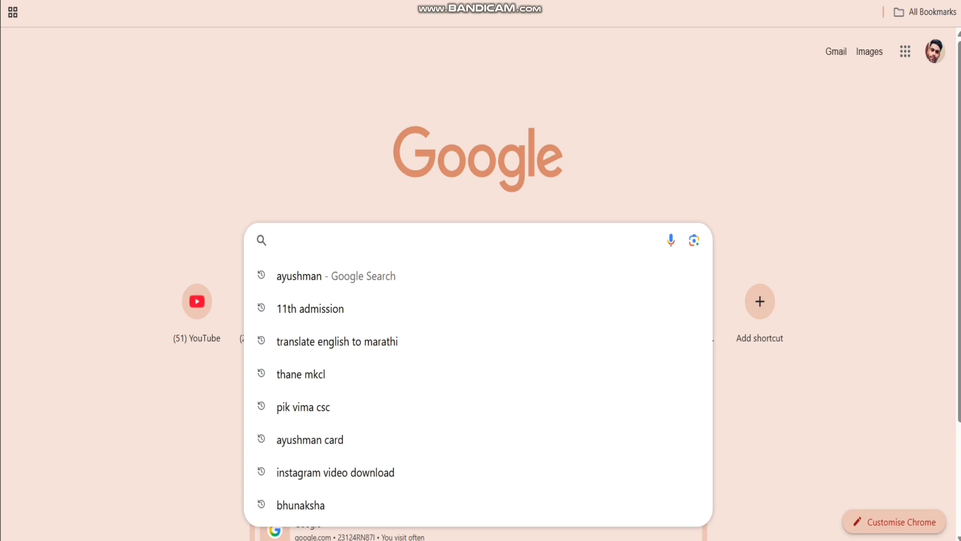
pyautogui.write('maha dbt farmer')
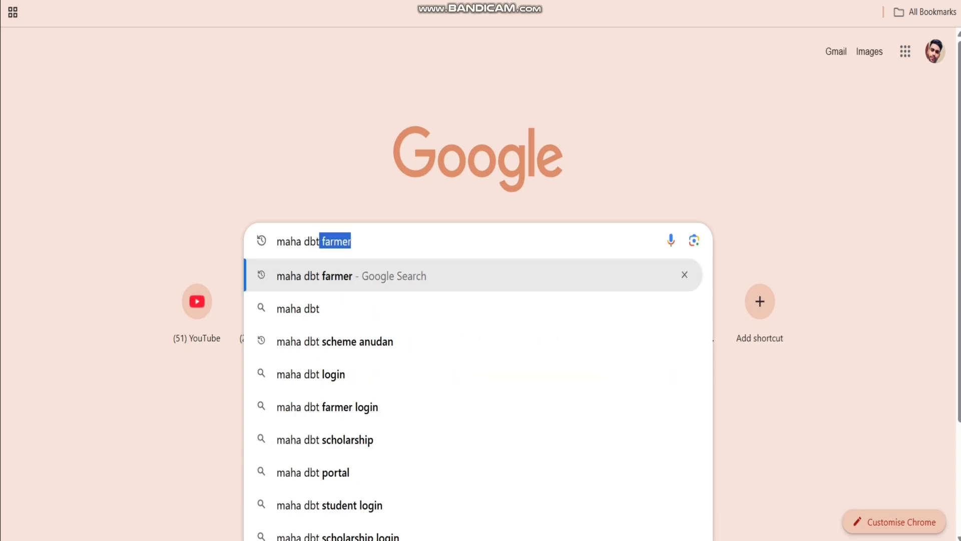
pyautogui.press('Return')
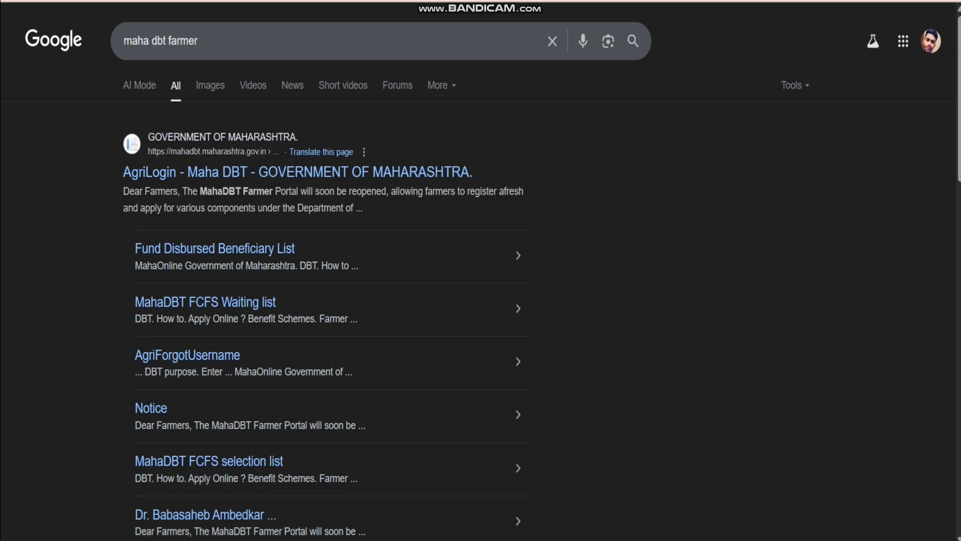
# - Open the AgriLogin - Maha DBT search result in a new tab, switch to it and dismiss the important notice
pyautogui.rightClick(146, 177)
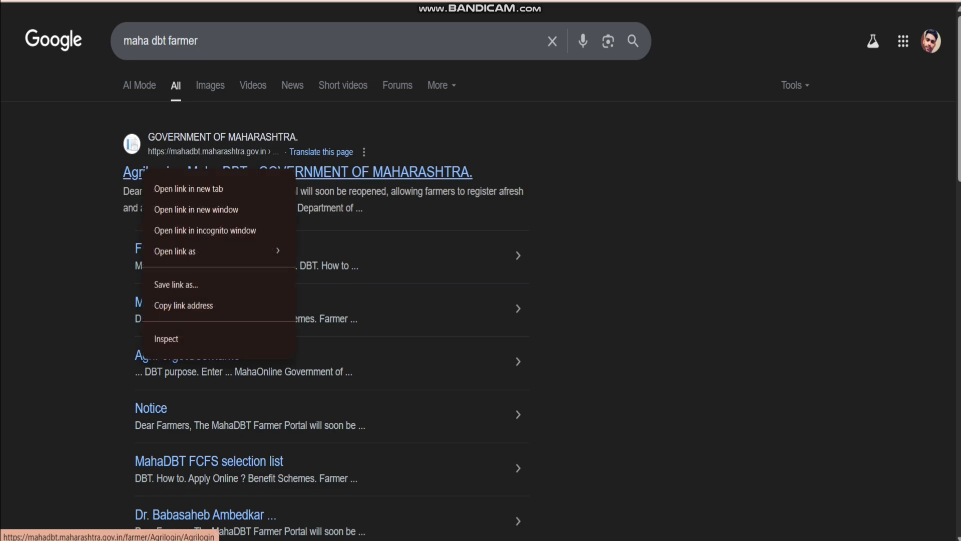
pyautogui.click(171, 190)
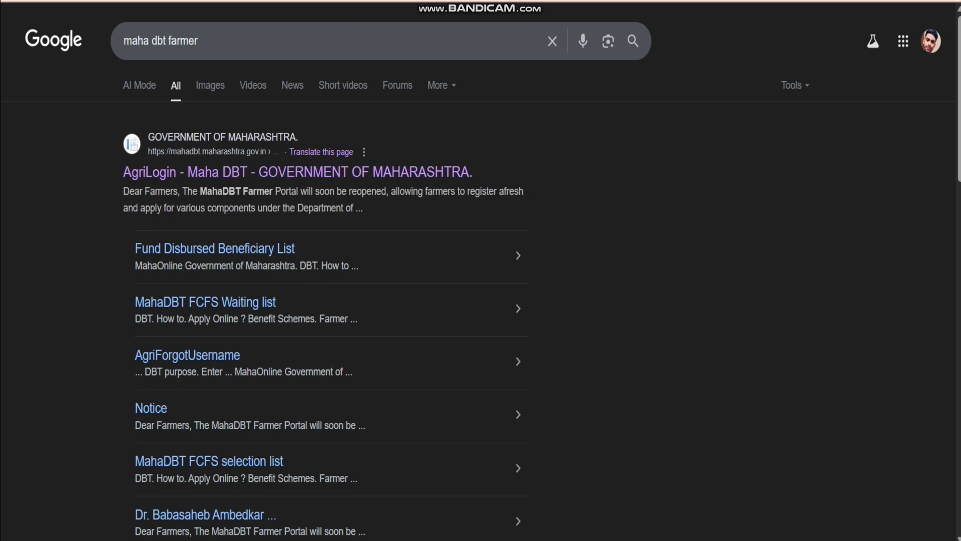
pyautogui.hotkey('ctrl', 'Tab')
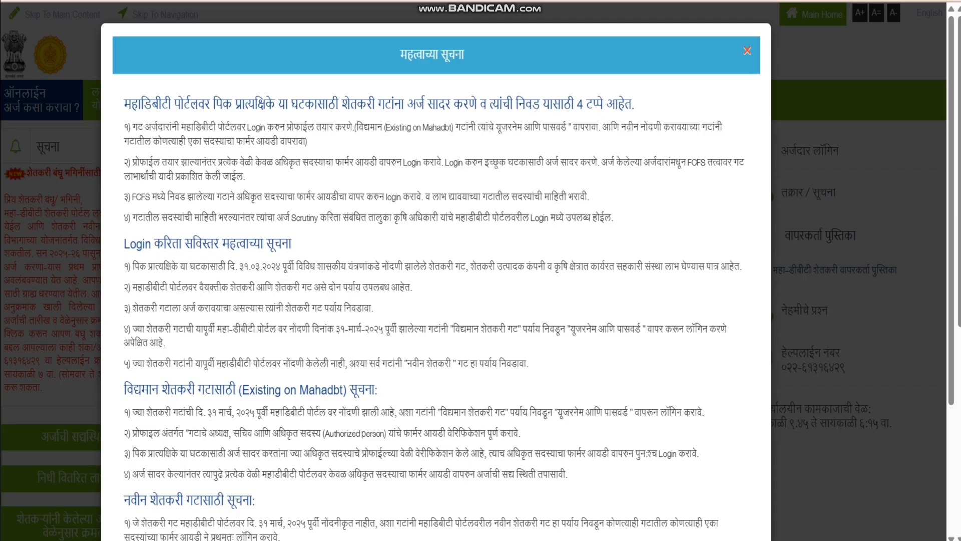
pyautogui.click(747, 51)
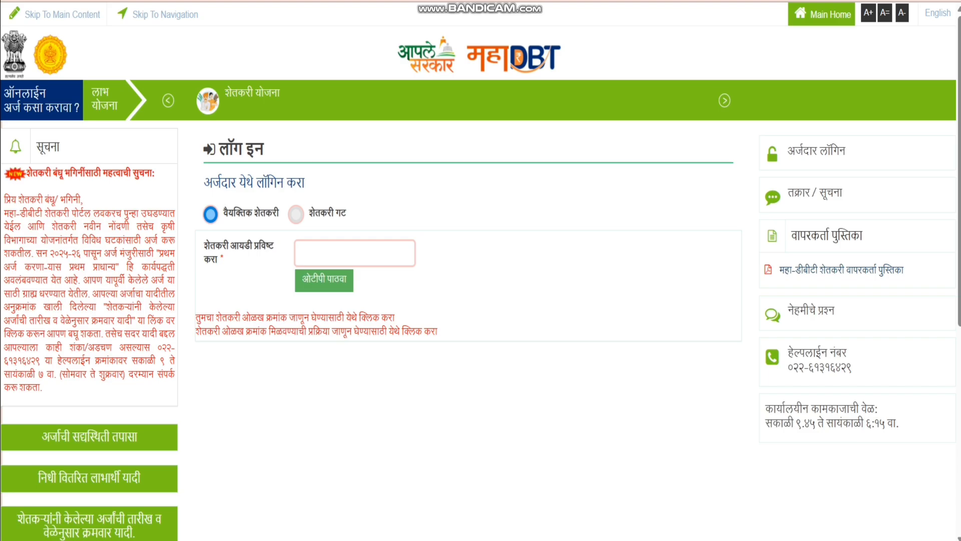
# - Enter the farmer ID in the individual farmer login form, request an OTP and dismiss the information message
pyautogui.moveTo(204, 246); pyautogui.dragTo(220, 261)
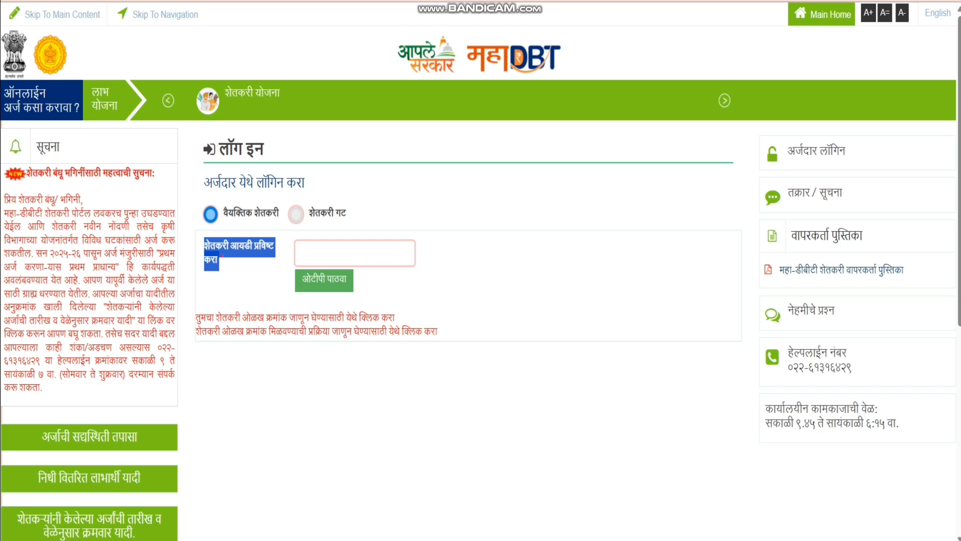
pyautogui.click(354, 253)
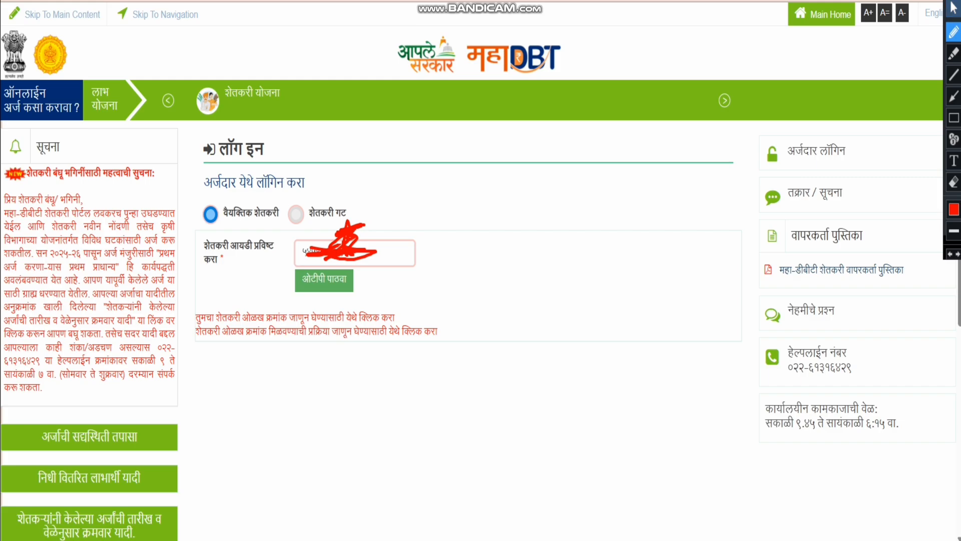
pyautogui.click(953, 7)
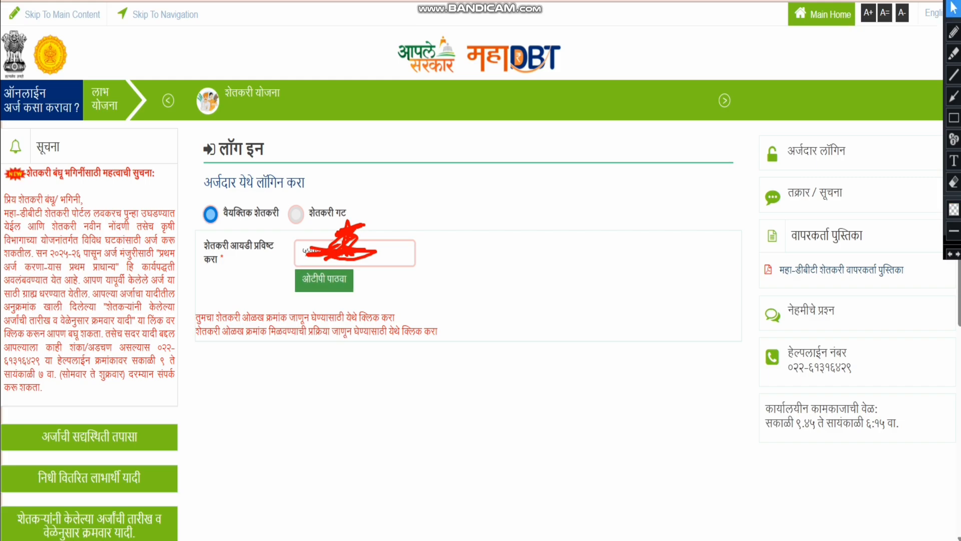
pyautogui.click(324, 281)
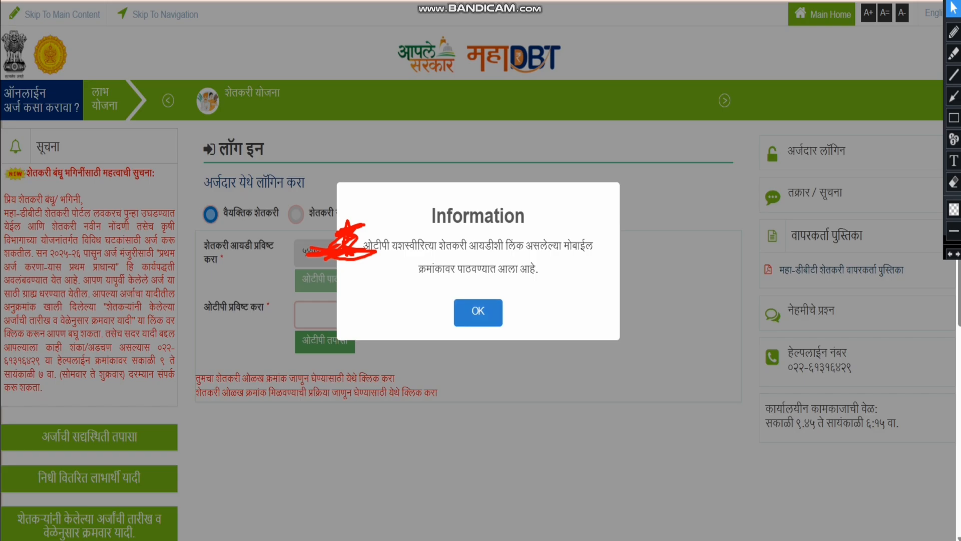
pyautogui.click(478, 313)
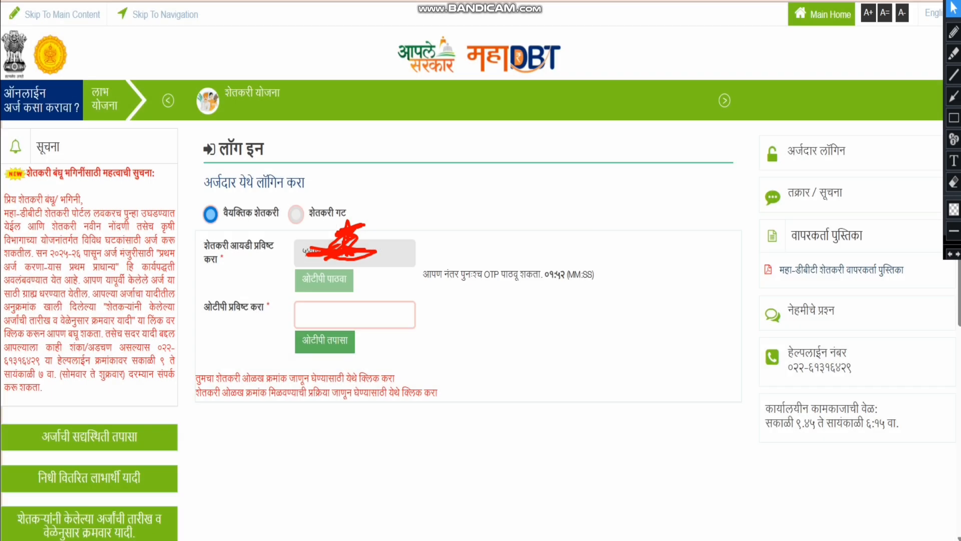
# - Enter the OTP received on the linked mobile, verify it to log in and dismiss the profile message
pyautogui.click(354, 315)
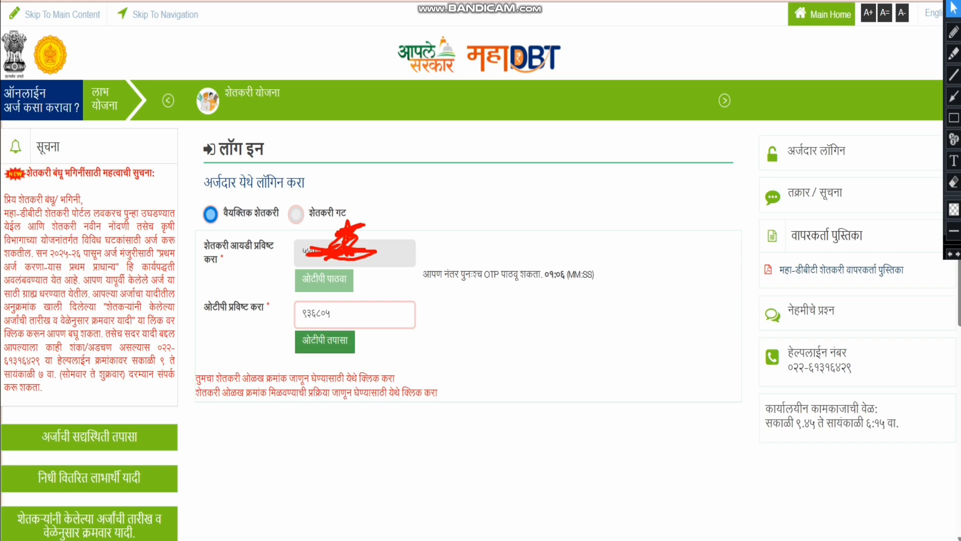
pyautogui.click(325, 341)
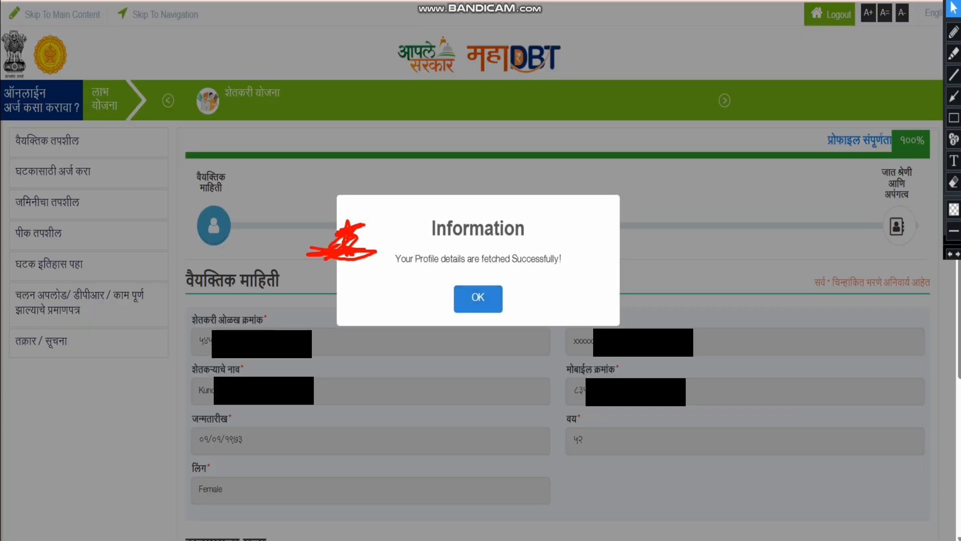
pyautogui.press('Escape')
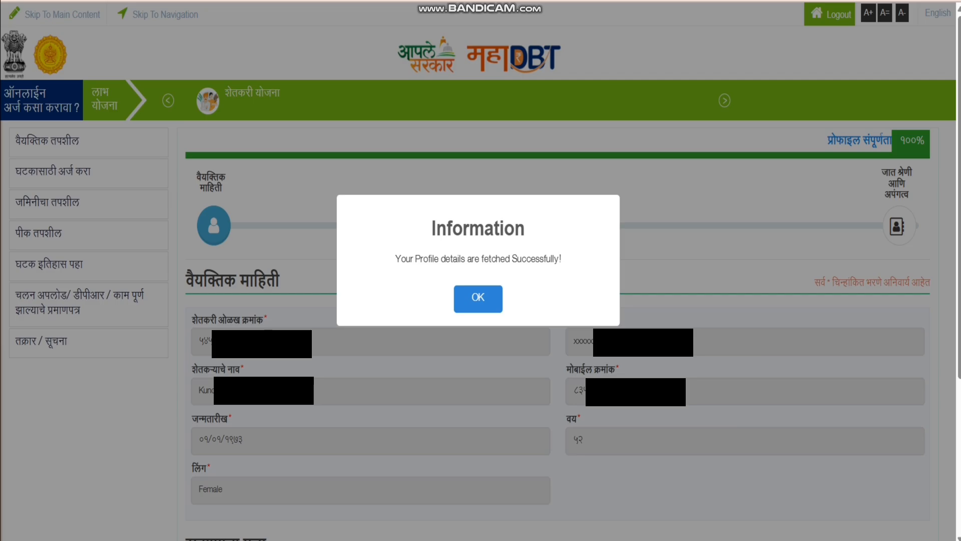
pyautogui.press('Return')
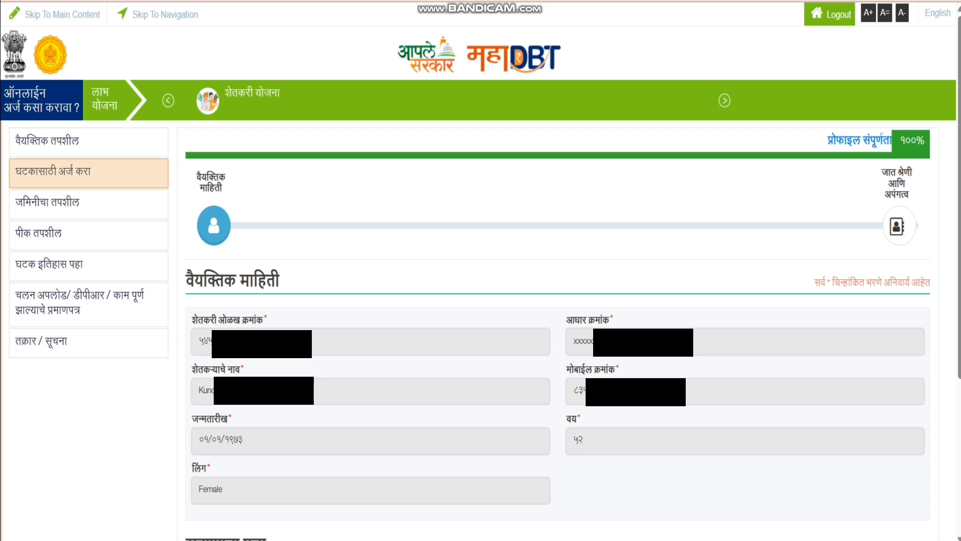
# - Go to the component application page (घटकासाठी अर्ज करा) and open item selection for फलोत्पादन
pyautogui.click(89, 173)
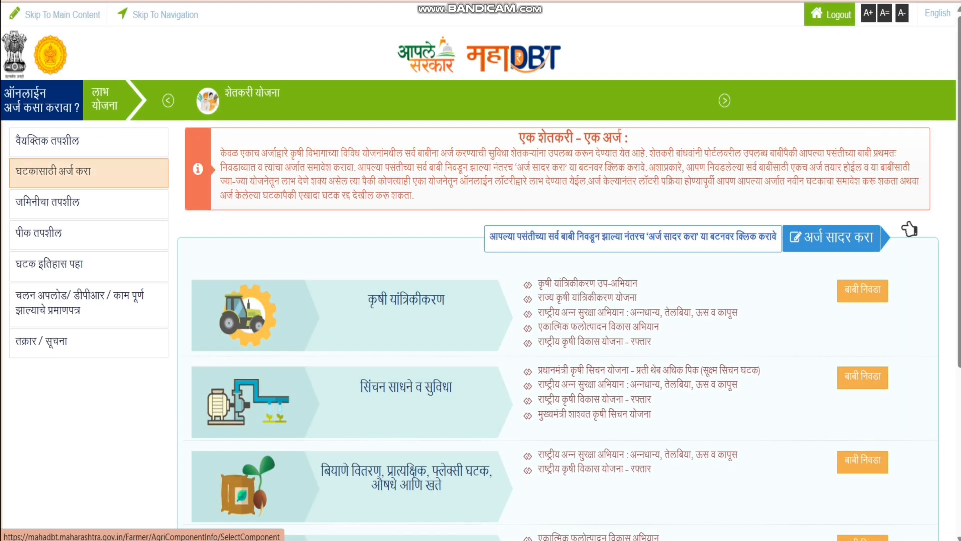
pyautogui.scroll(-2, 911, 223)
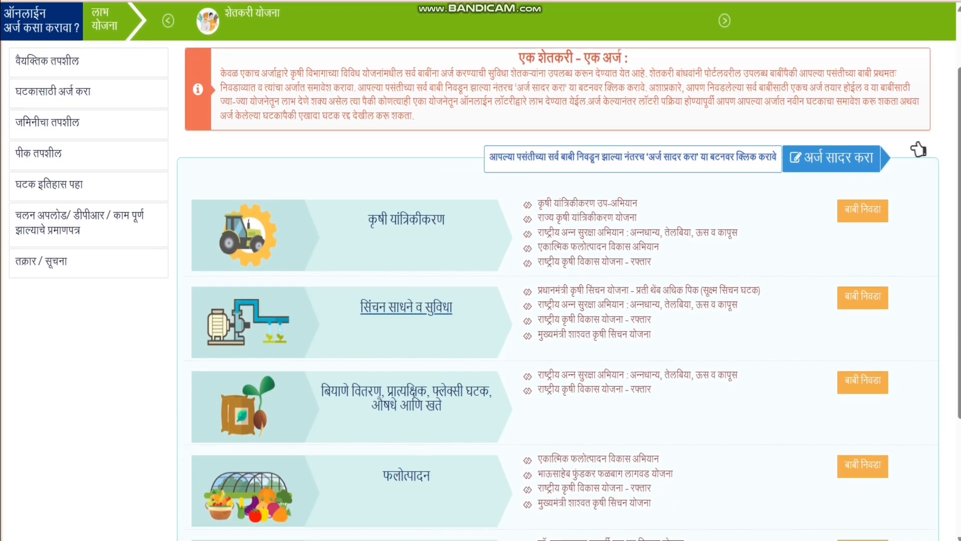
pyautogui.scroll(-2, 911, 76)
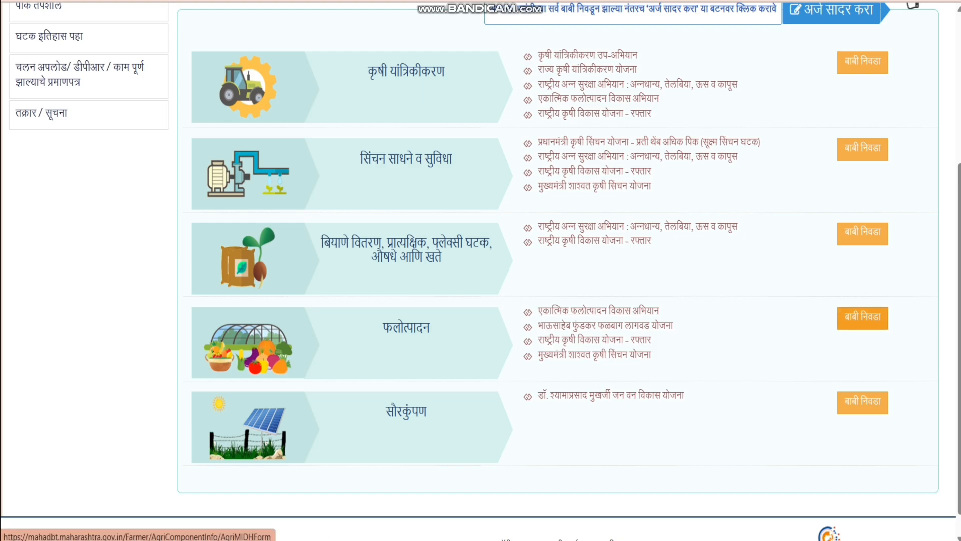
pyautogui.click(863, 318)
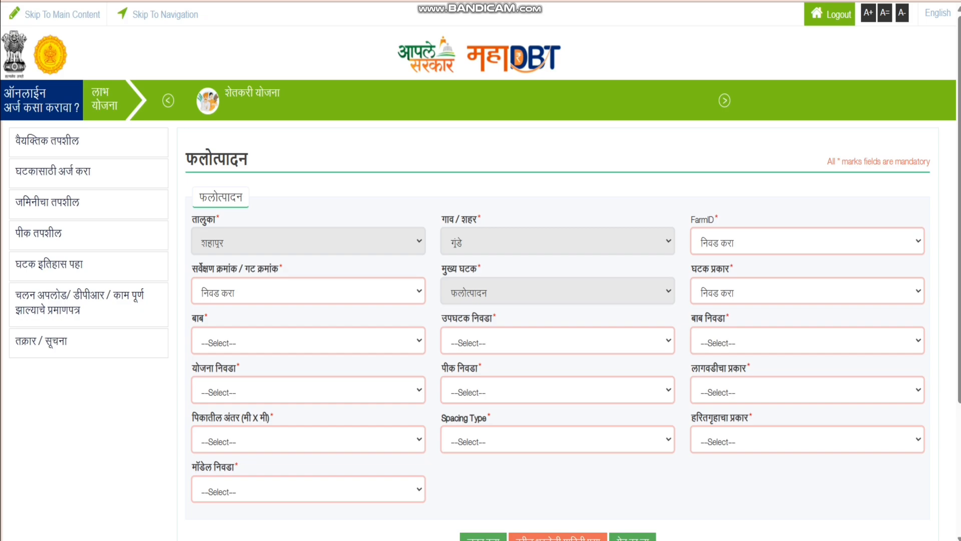
pyautogui.click(807, 241)
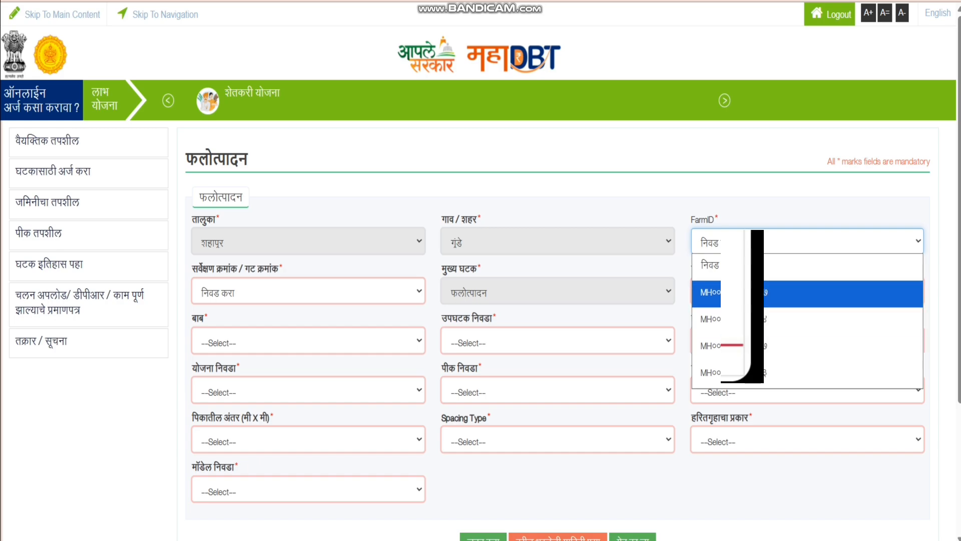
pyautogui.click(745, 294)
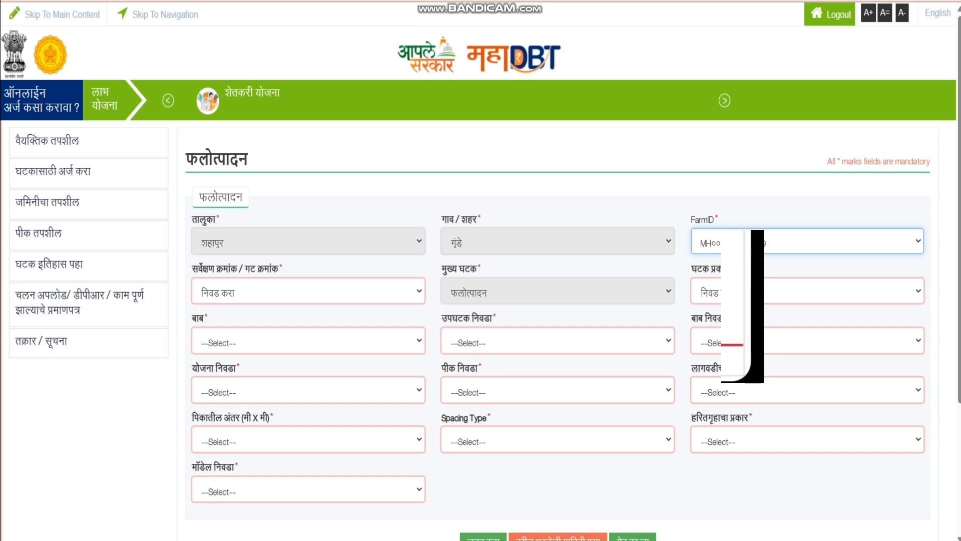
pyautogui.click(308, 291)
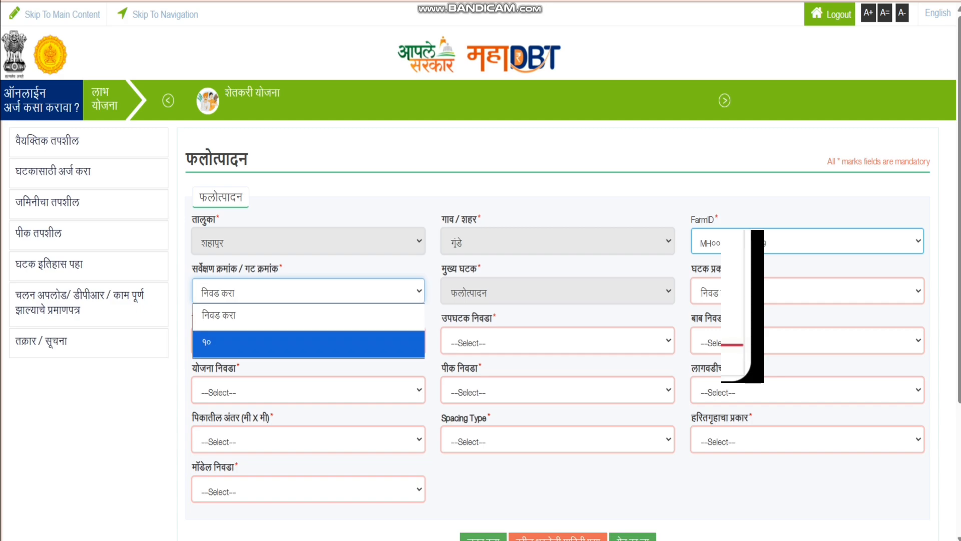
pyautogui.click(807, 241)
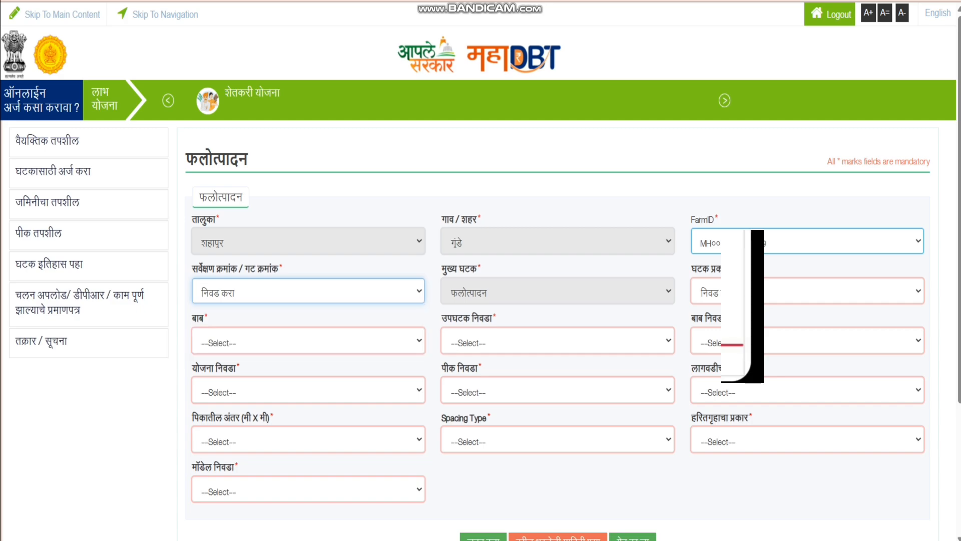
pyautogui.click(807, 242)
pyautogui.click(807, 347)
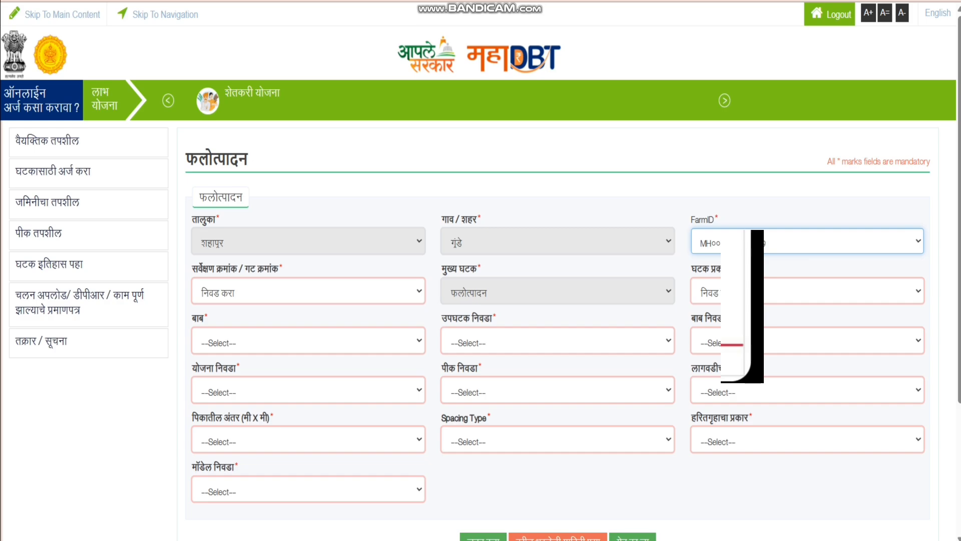
# - Select the first listed FarmID and set the survey / gat number (सर्वेक्षण क्रमांक / गट क्रमांक) to १०
pyautogui.click(807, 241)
pyautogui.click(807, 294)
pyautogui.click(307, 290)
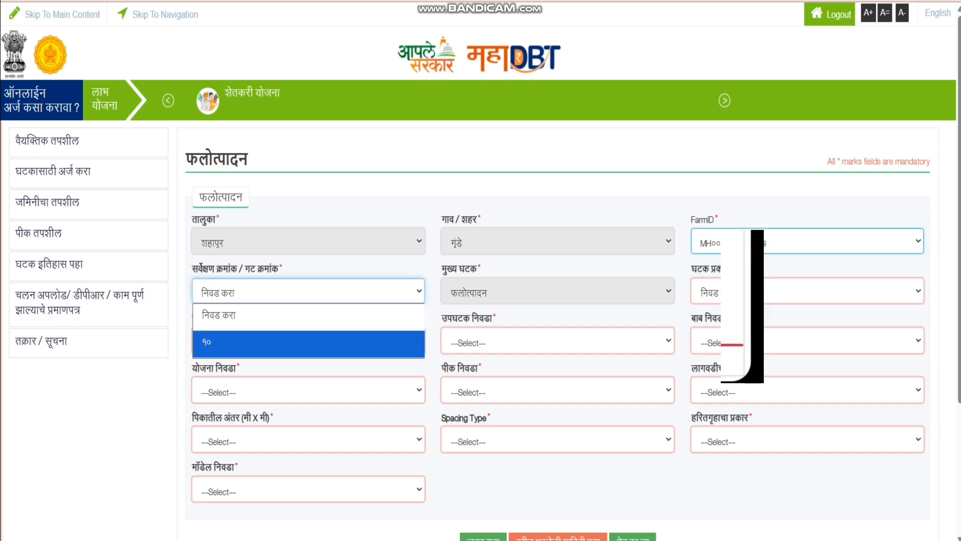
pyautogui.click(301, 344)
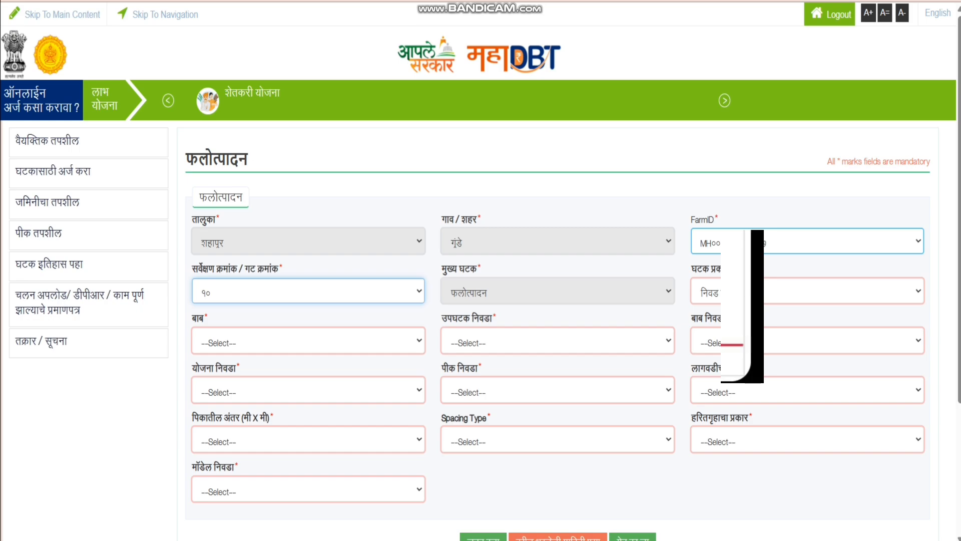
# - Set घटक प्रकार to इतर घटक (non-project based) and बाब to बाग लागवड (फळे, फुले, मसाले,औषधी व सुगंधित पिके)
pyautogui.click(807, 291)
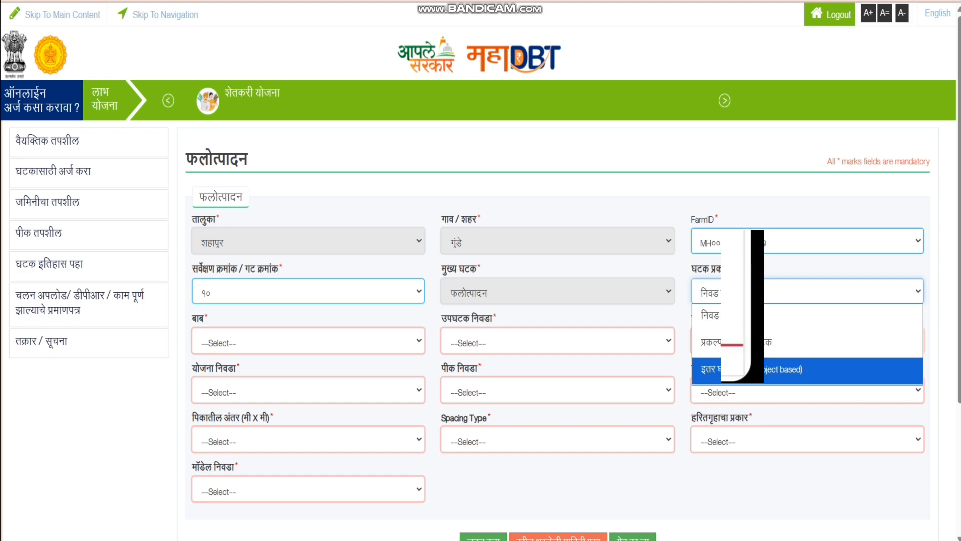
pyautogui.click(746, 371)
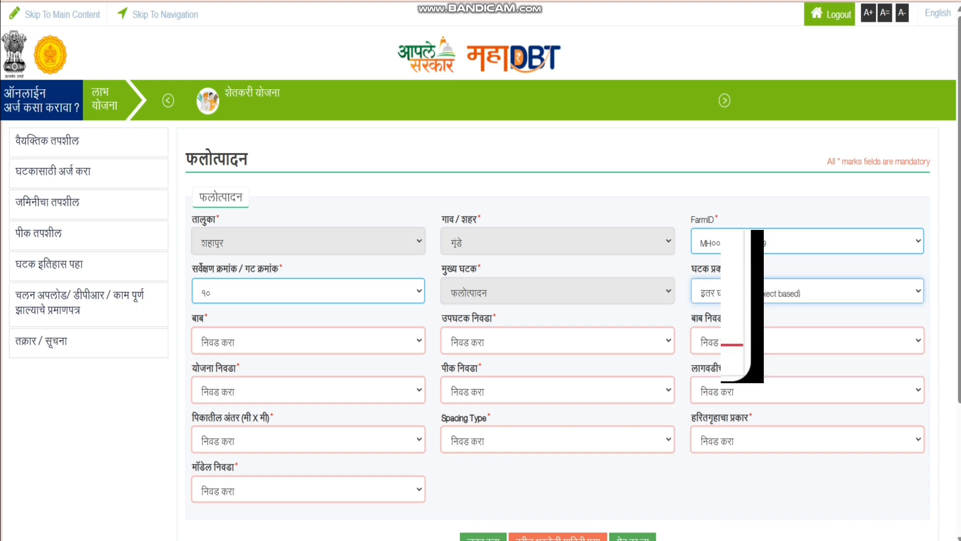
pyautogui.click(308, 341)
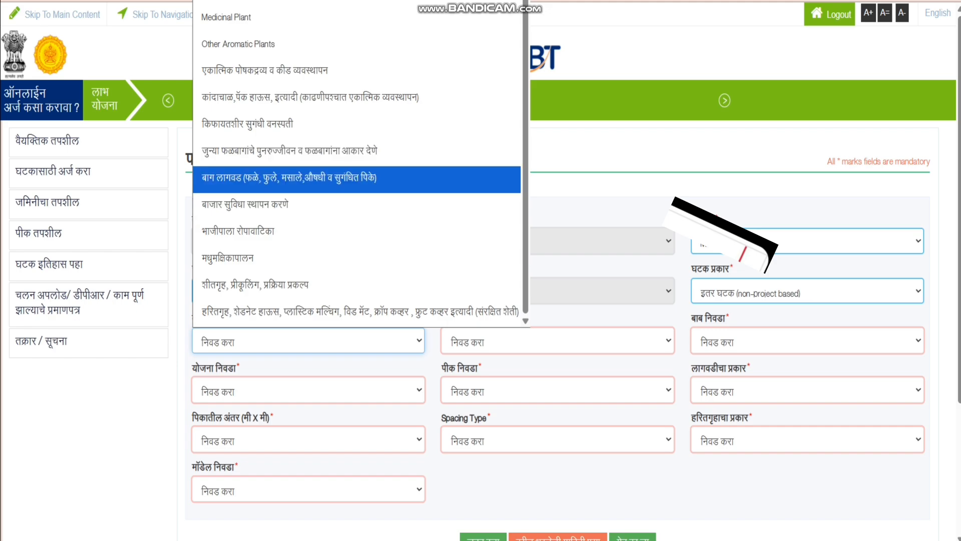
pyautogui.click(308, 179)
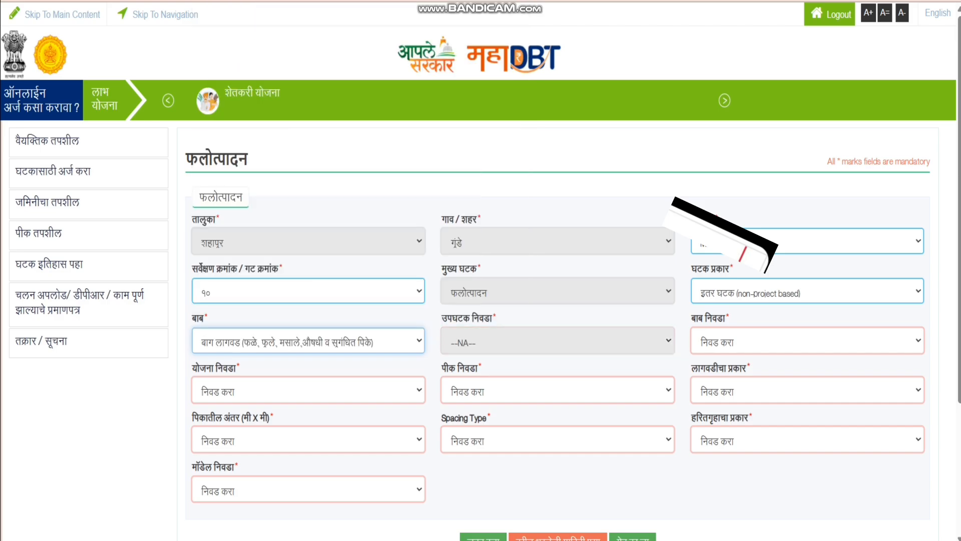
# - Set the बाब निवडा field to फळपिके
pyautogui.click(808, 341)
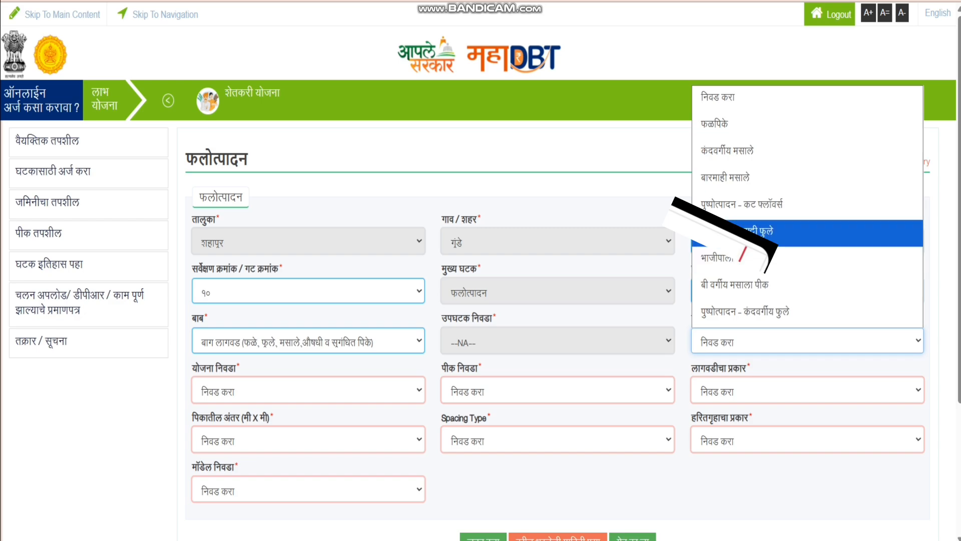
pyautogui.click(714, 124)
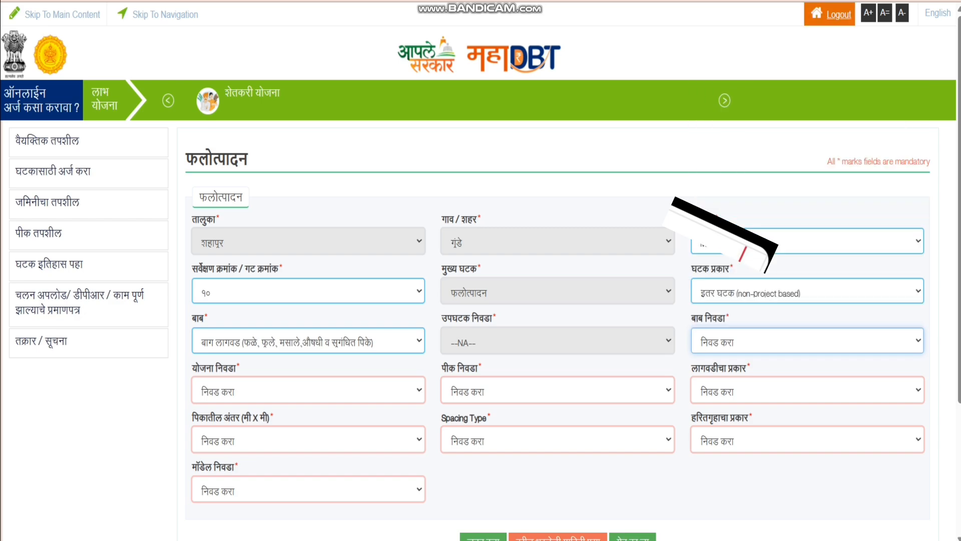
pyautogui.click(807, 341)
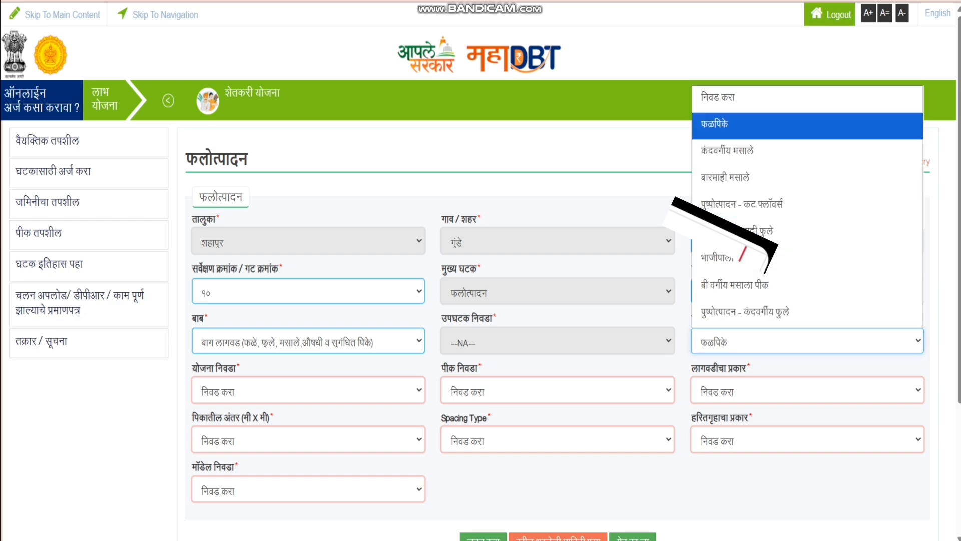
pyautogui.click(714, 124)
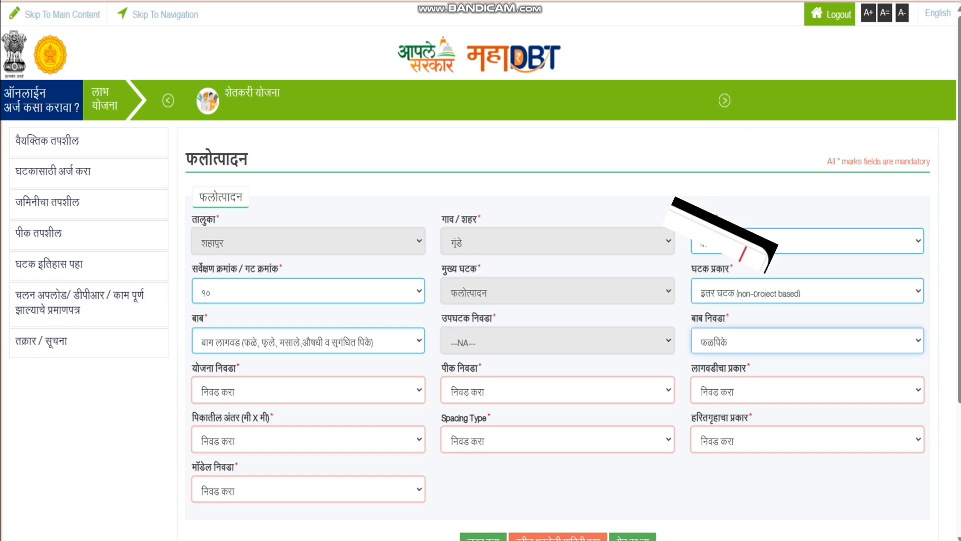
# - Set योजना निवडा to भाऊसाहेब फुंडकर फळबाग लागवड योजना and पीक निवडा to आंबा
pyautogui.click(308, 390)
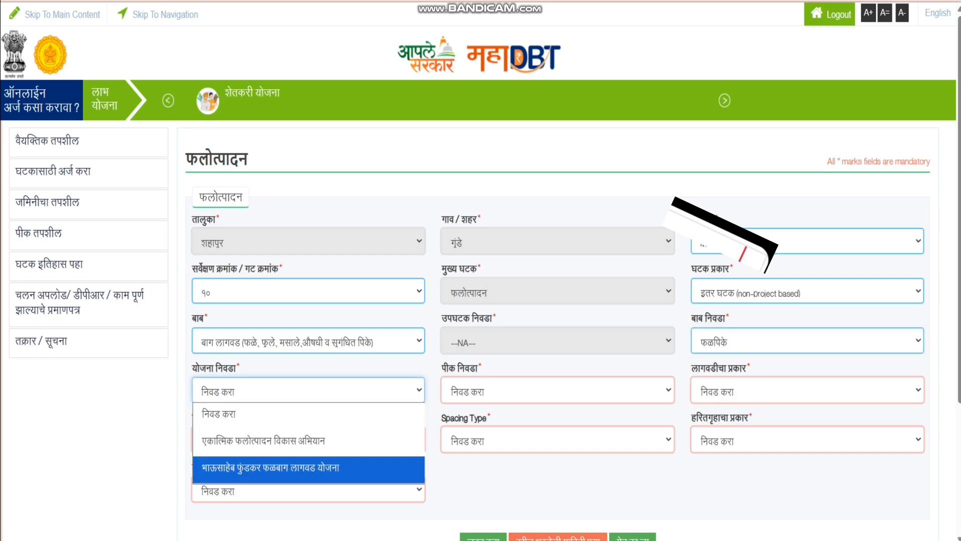
pyautogui.press('Return')
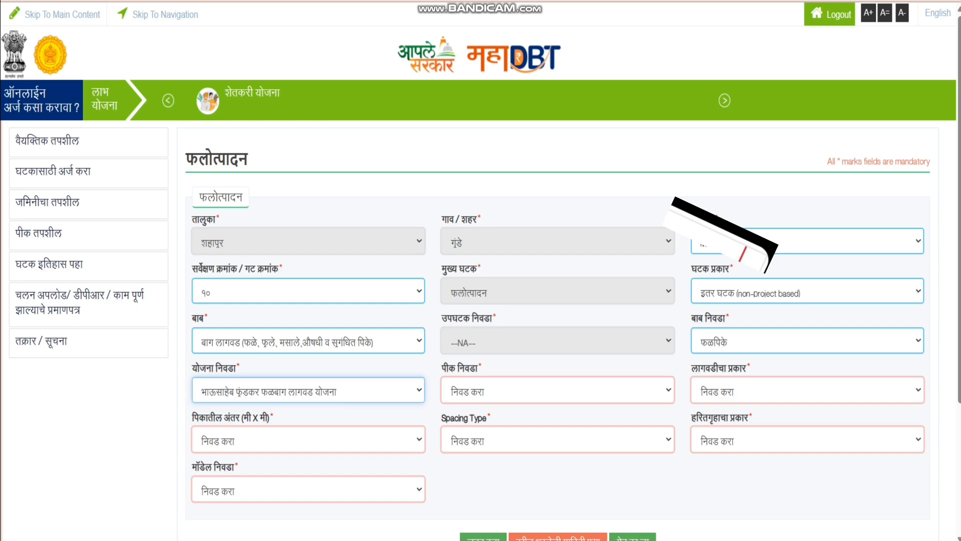
pyautogui.click(557, 390)
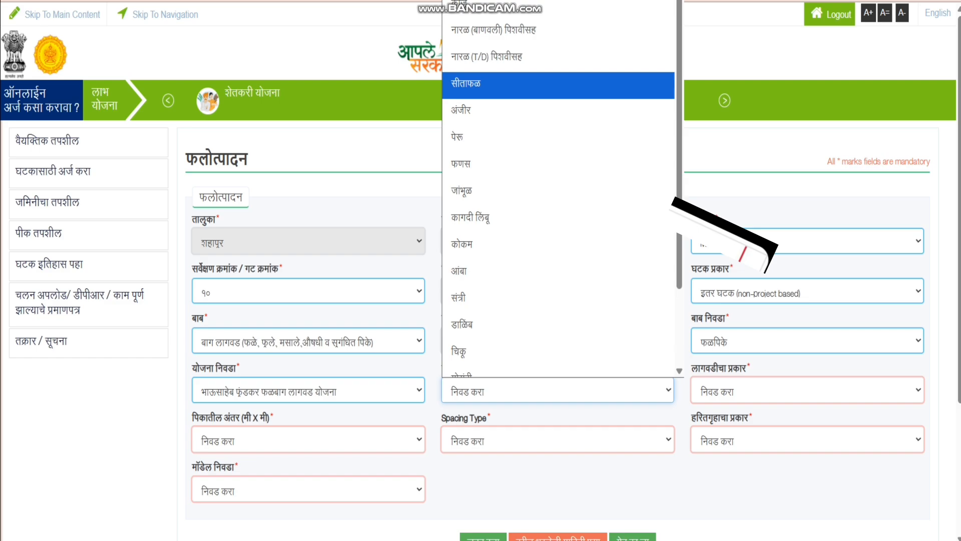
pyautogui.scroll(-1, 558, 298)
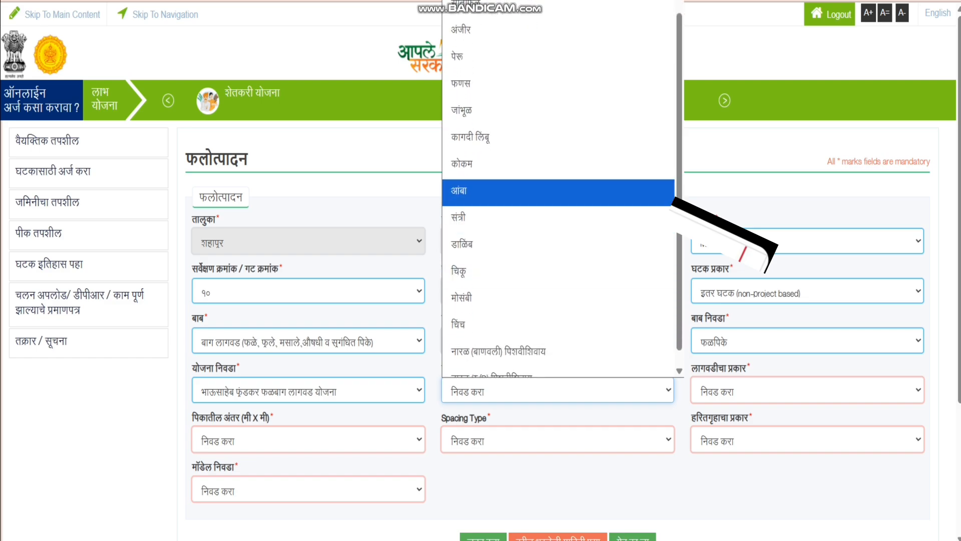
pyautogui.click(501, 192)
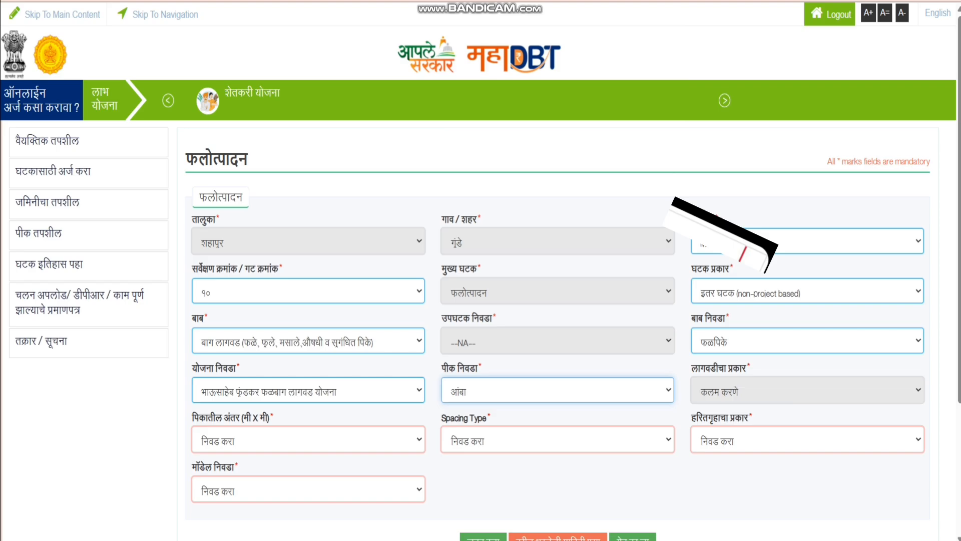
# - Set the crop spacing field पिकातील अंतर (मी X मी) to ५ X ५
pyautogui.scroll(-3, 480, 271)
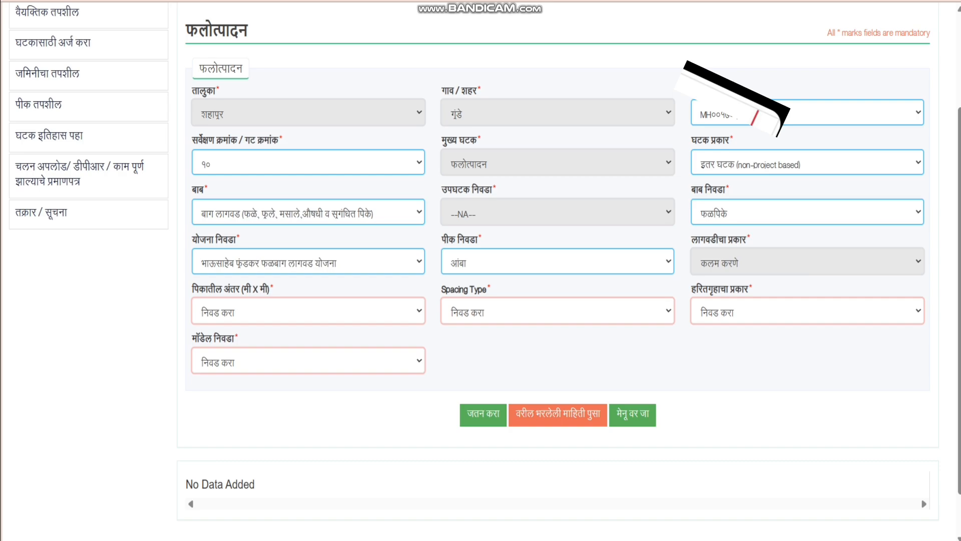
pyautogui.click(308, 310)
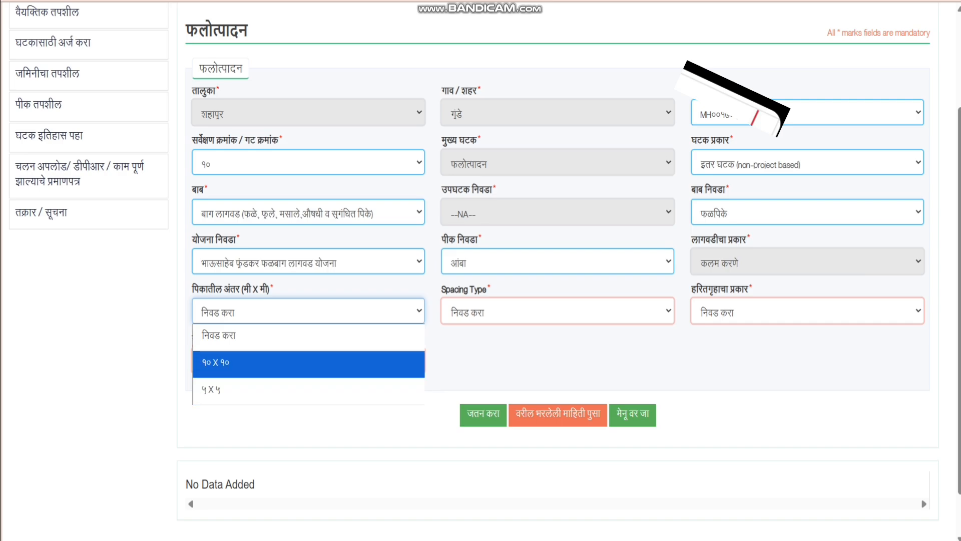
pyautogui.click(308, 390)
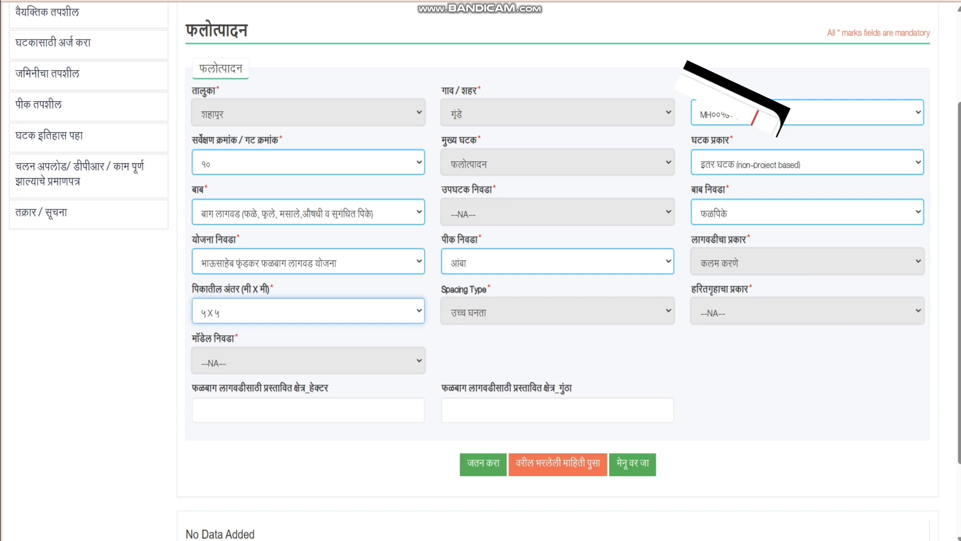
# - Try to enter १ hectare as the proposed orchard area (फळबाग लागवडीसाठी प्रस्तावित क्षेत्र_हेक्टर)
pyautogui.click(308, 411)
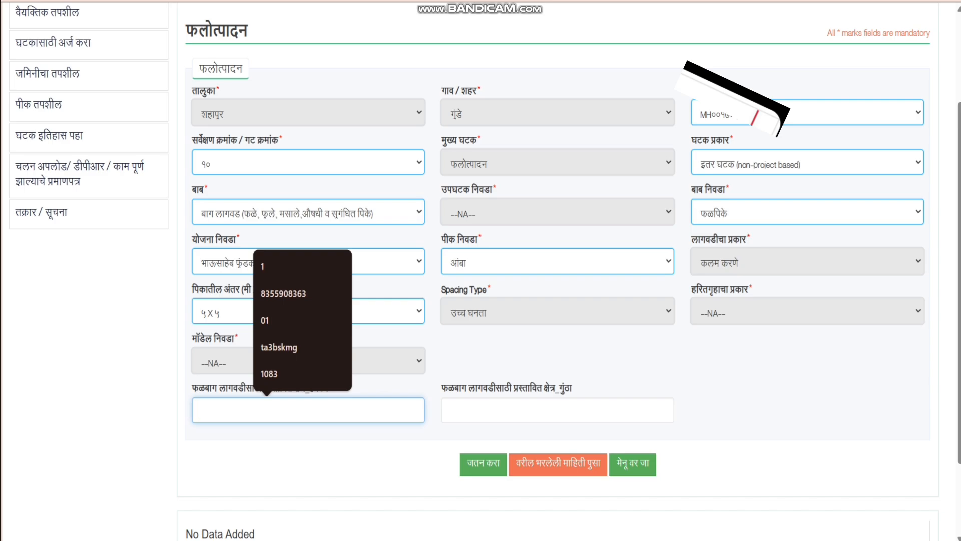
pyautogui.write('१')
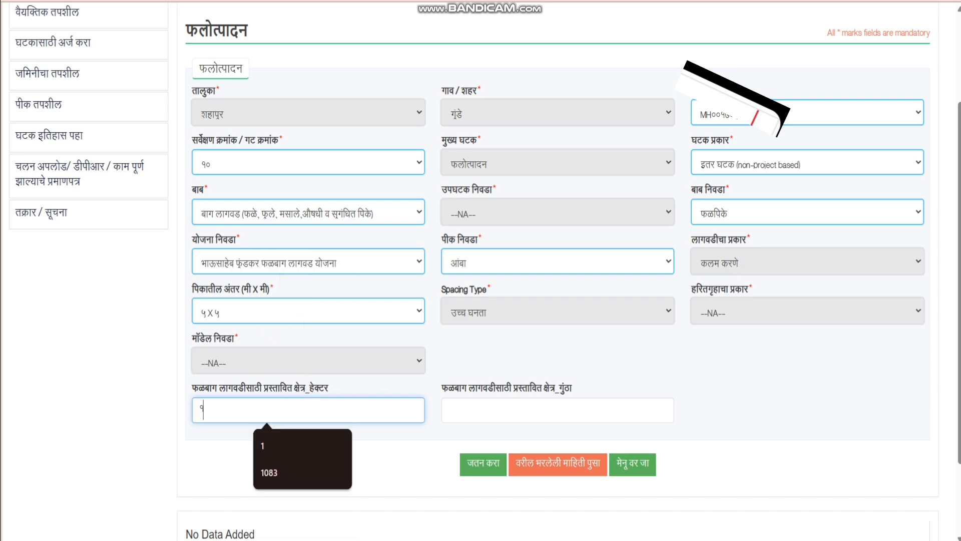
pyautogui.press('Return')
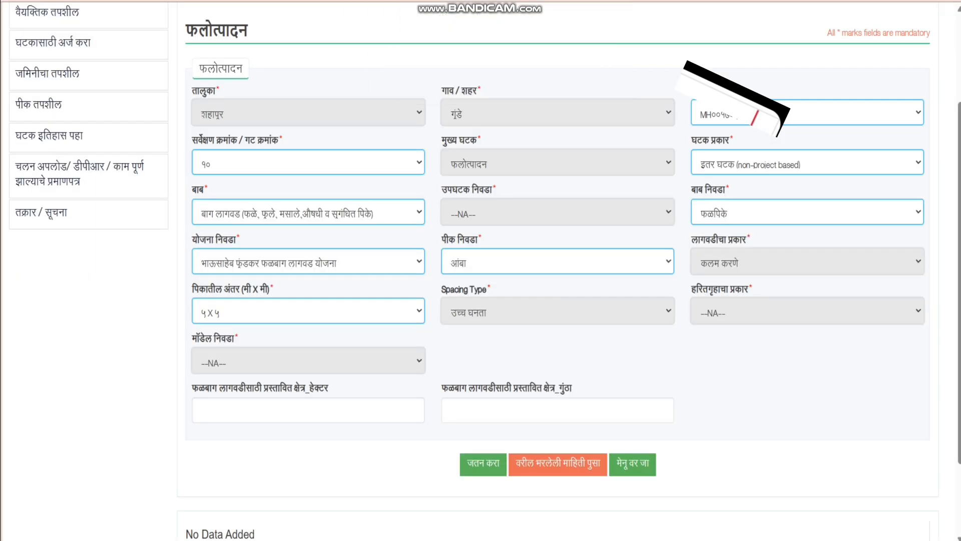
# - Try to save the component with a proposed orchard area of २५ guntha (प्रस्तावित क्षेत्र_गुंठा)
pyautogui.click(276, 408)
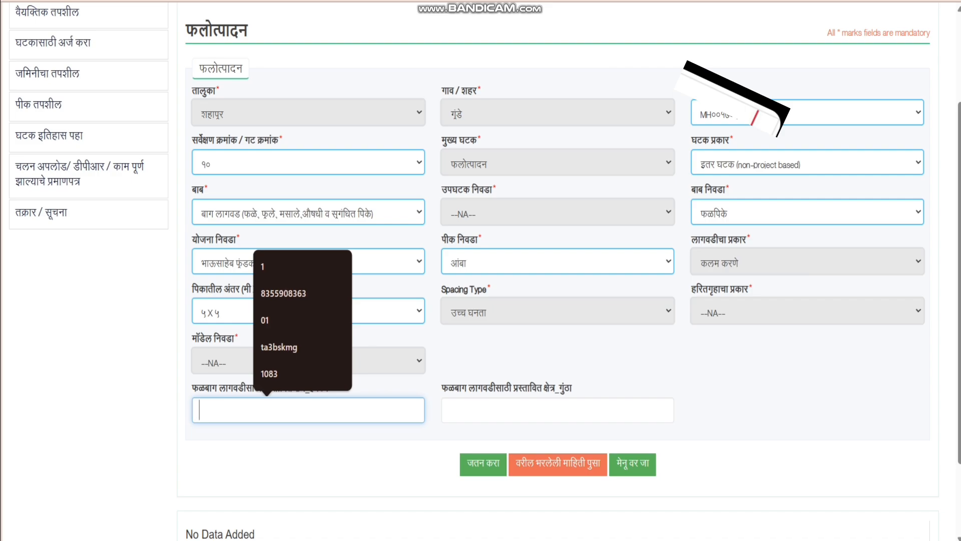
pyautogui.click(557, 410)
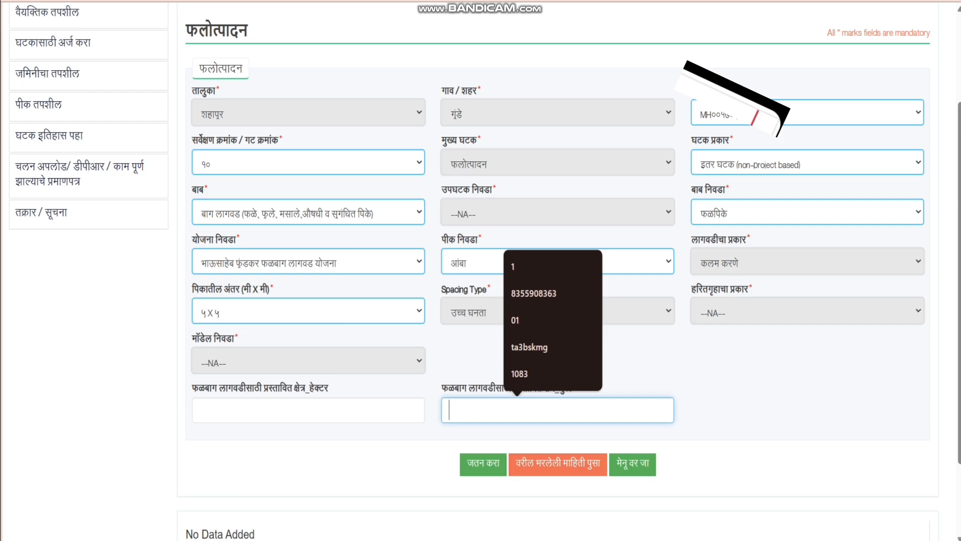
pyautogui.write('२५')
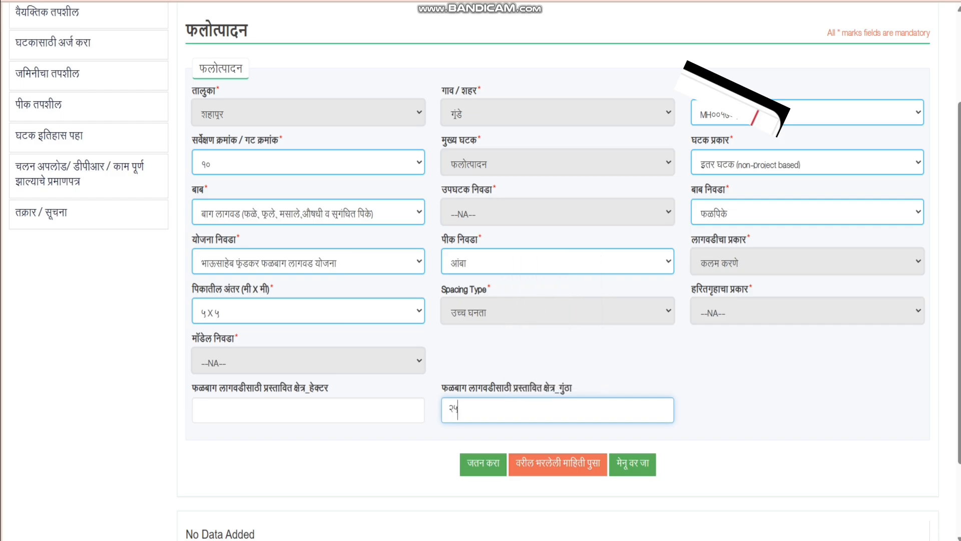
pyautogui.click(483, 464)
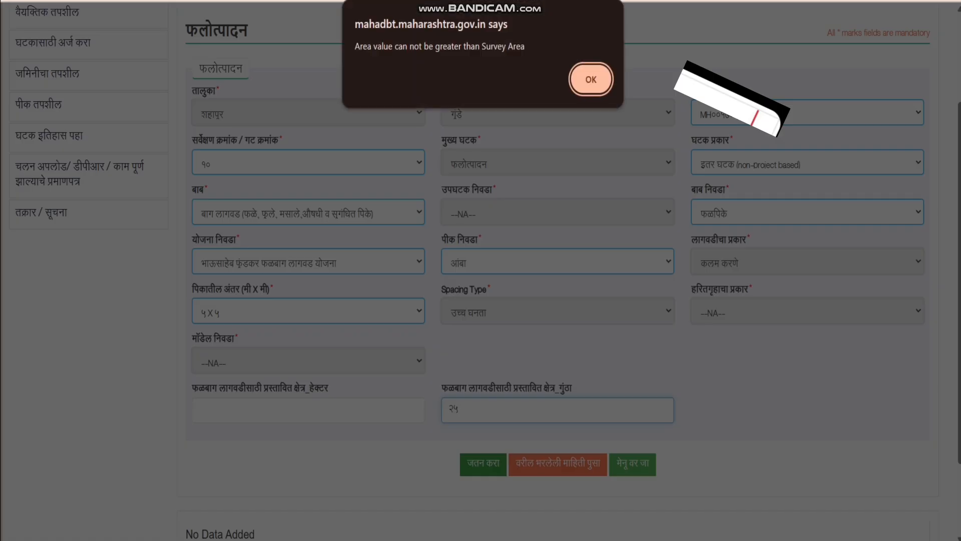
pyautogui.press('Return')
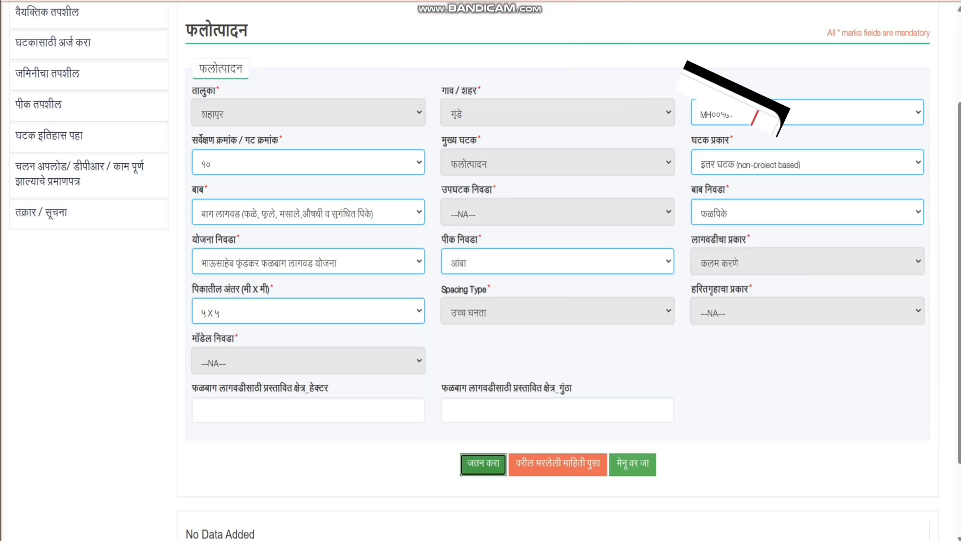
# - Set the proposed orchard area in guntha to १०, save the component, and agree to select more components
pyautogui.click(558, 410)
pyautogui.write('१०')
pyautogui.click(483, 464)
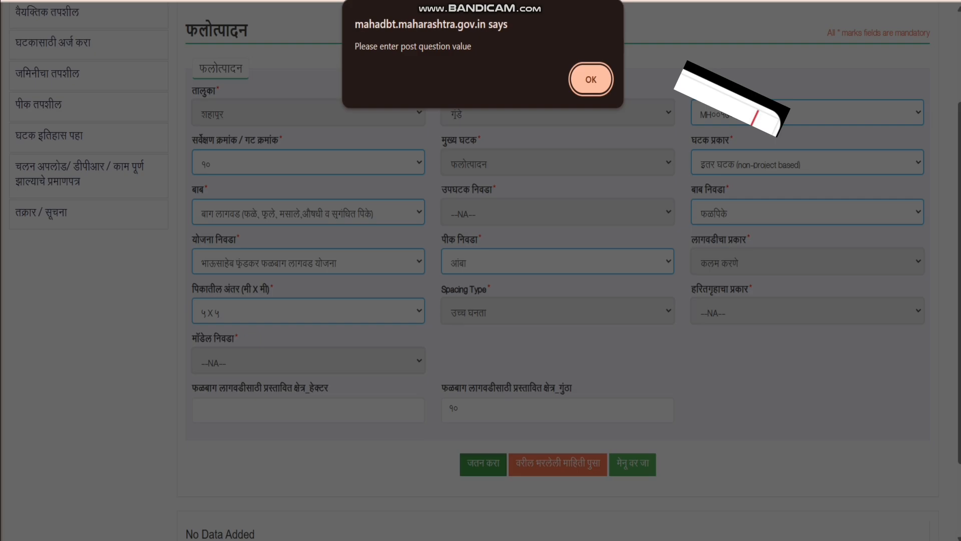
pyautogui.press('Return')
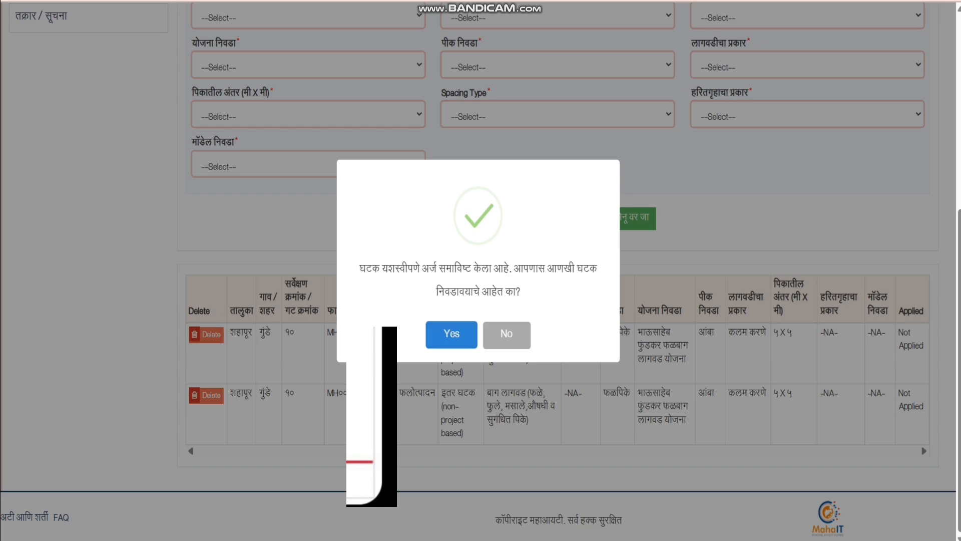
pyautogui.click(451, 334)
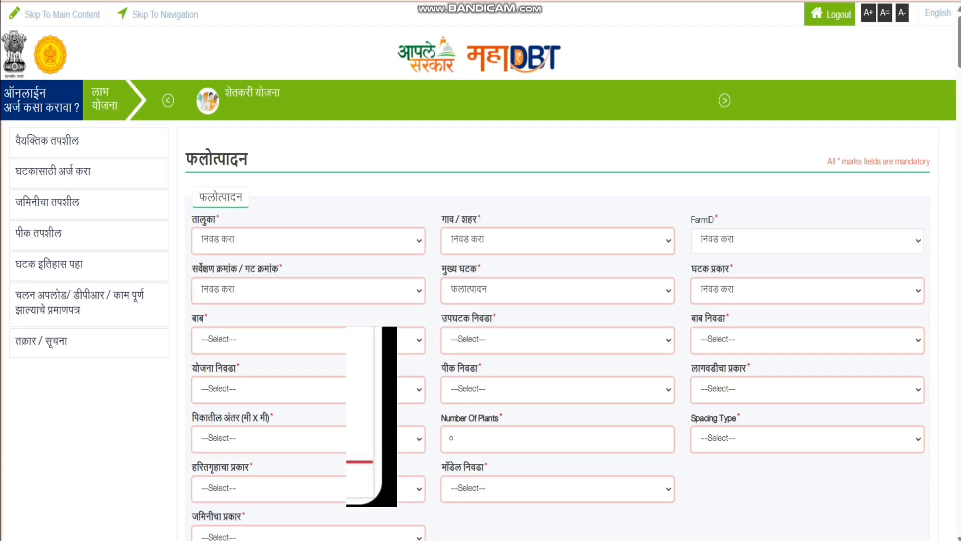
# - Delete the first of the two identical आंबा entries from the table of added components
pyautogui.scroll(-7, 480, 271)
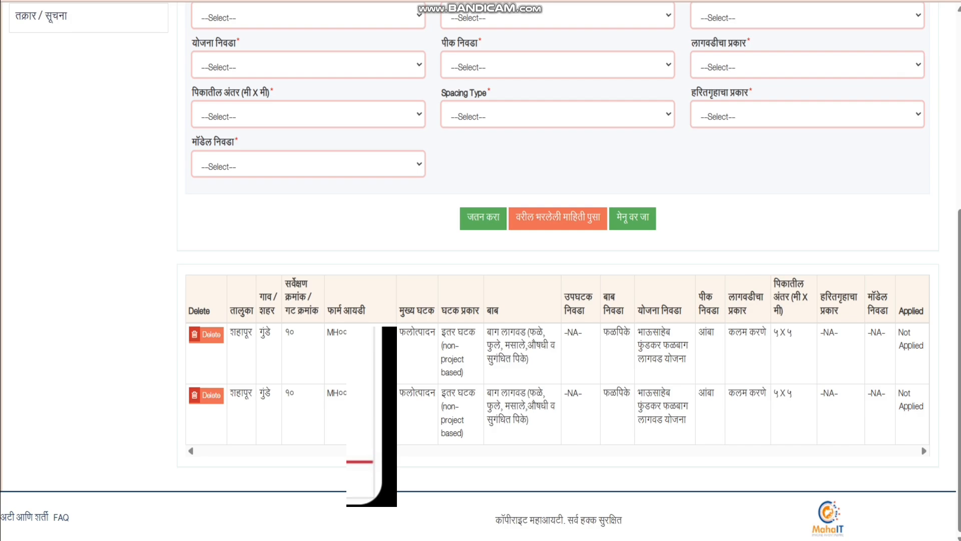
pyautogui.scroll(1, 556, 270)
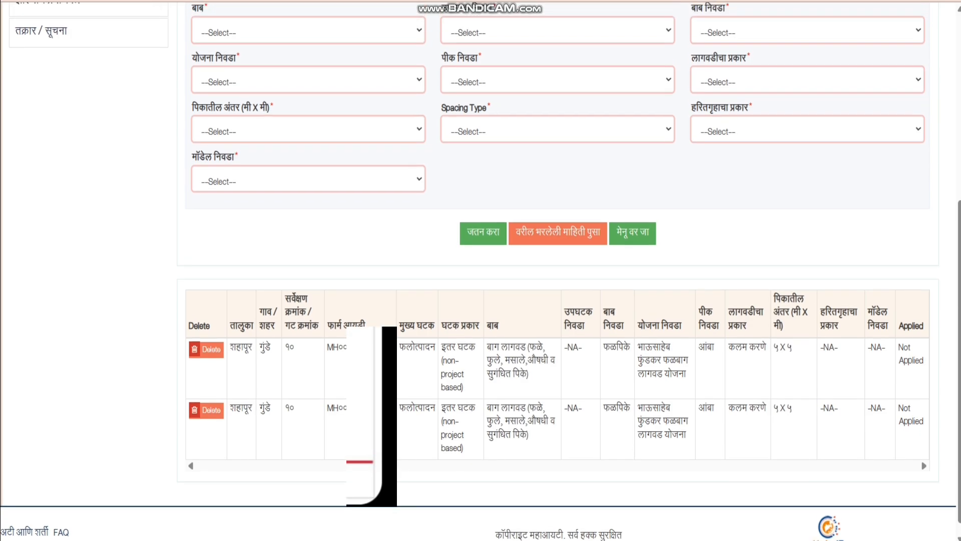
pyautogui.scroll(1, 556, 270)
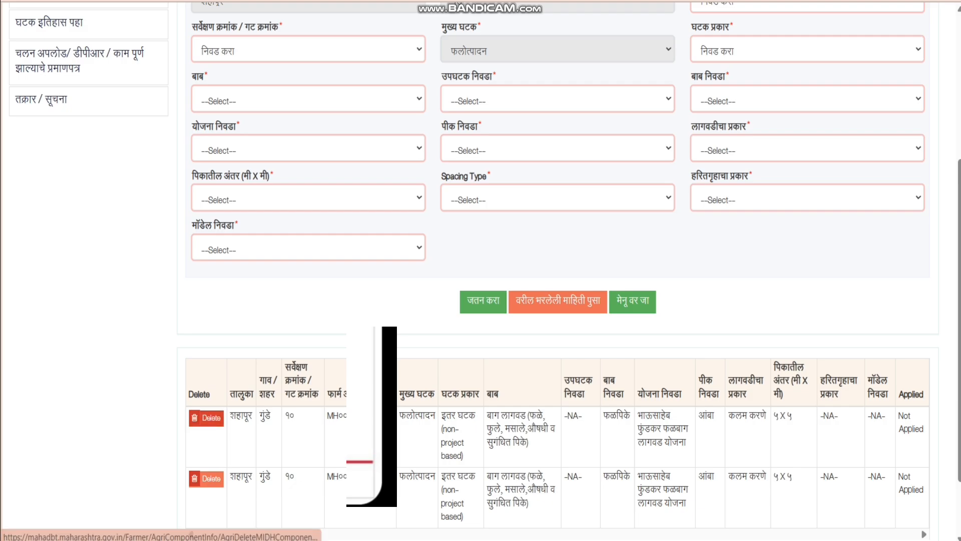
pyautogui.click(206, 418)
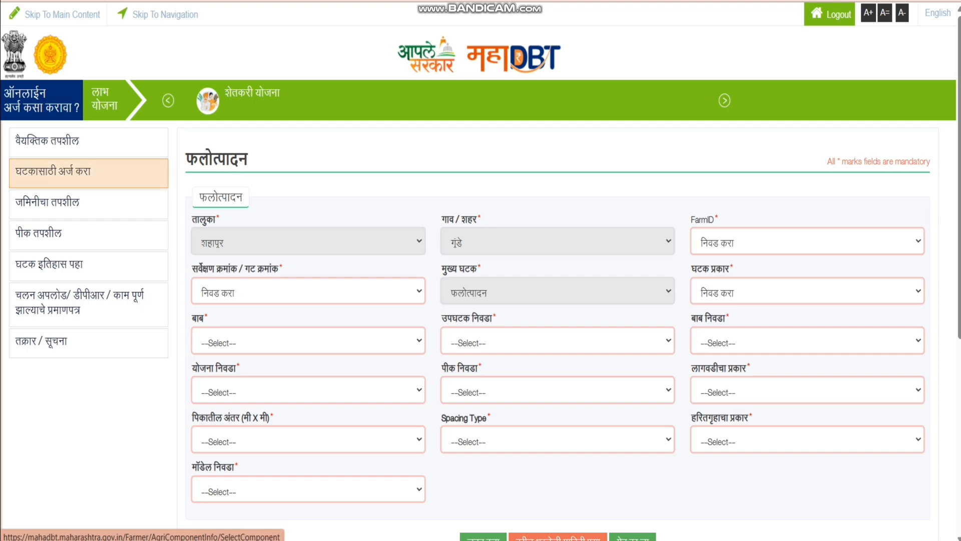
# - Return to घटकासाठी अर्ज करा, acknowledge the reminder about selected items, and show the items chosen for taluka शहापूर
pyautogui.click(53, 172)
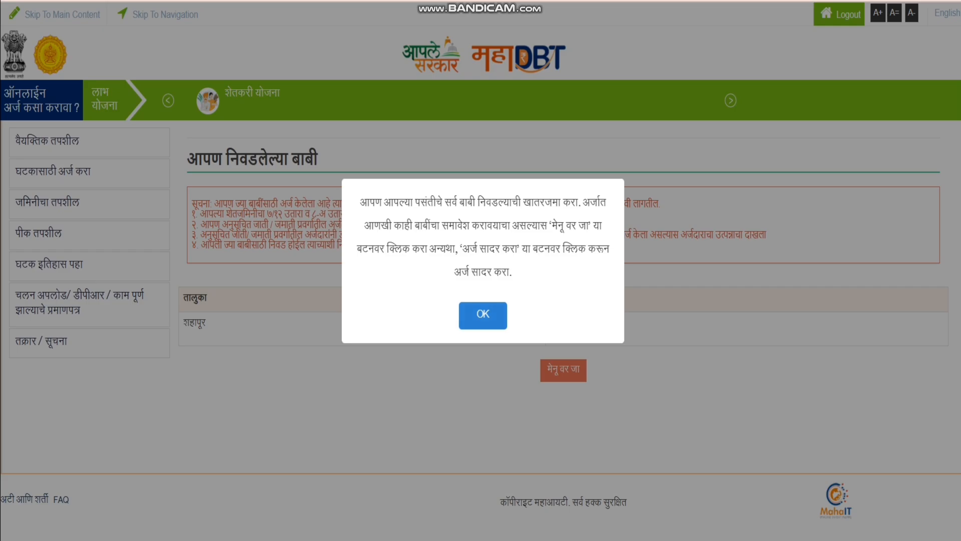
pyautogui.click(483, 315)
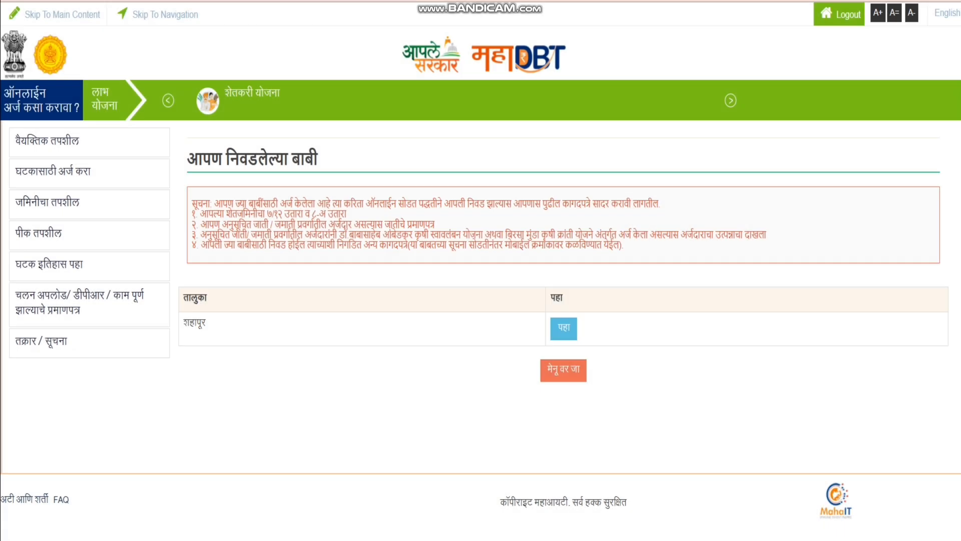
pyautogui.click(564, 329)
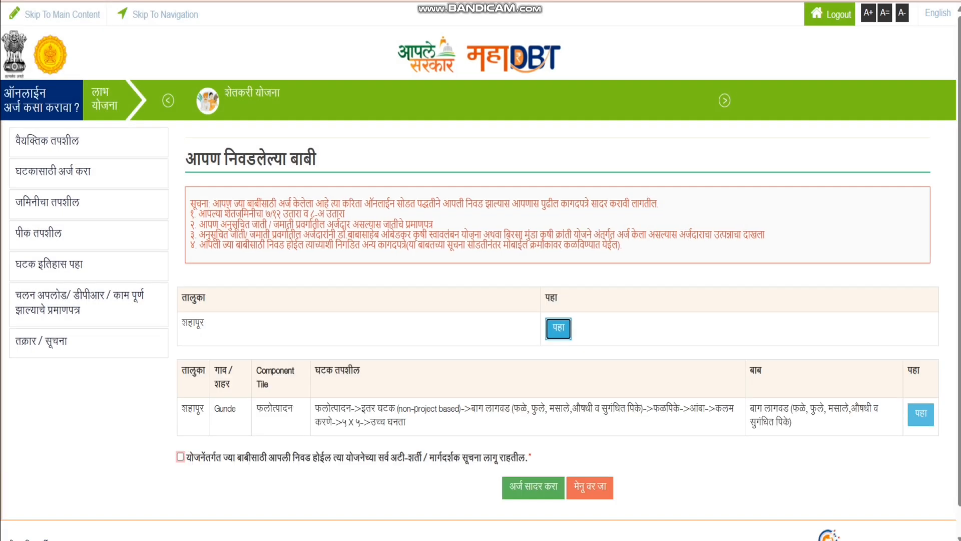
# - Review the घटक तपशील text of the selected फलोत्पादन component, including its crop and planting type
pyautogui.scroll(-1, 480, 271)
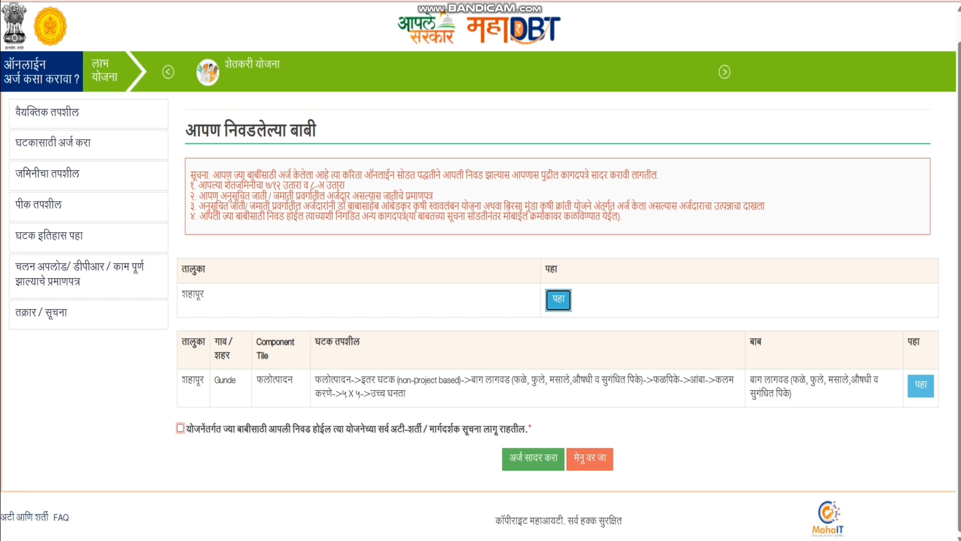
pyautogui.moveTo(182, 381); pyautogui.dragTo(398, 396)
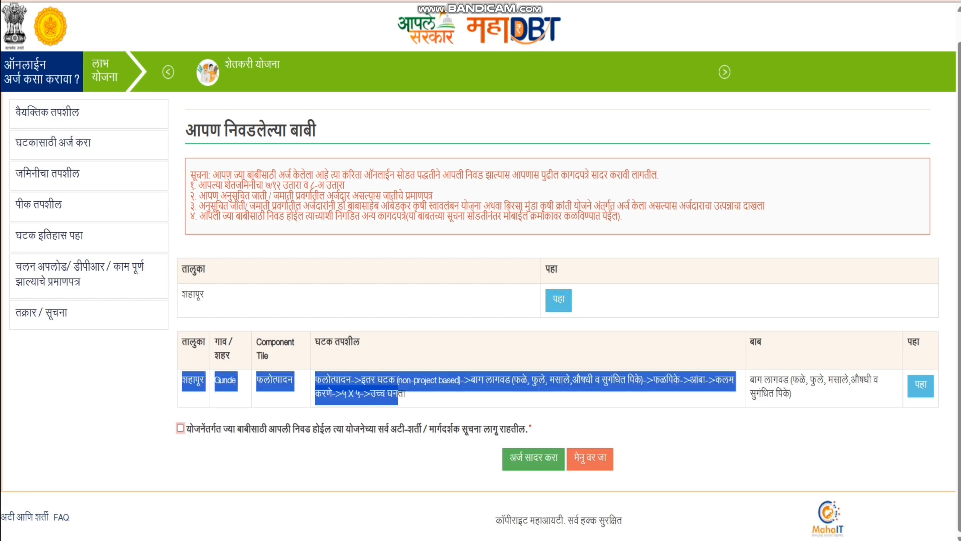
pyautogui.click(399, 395)
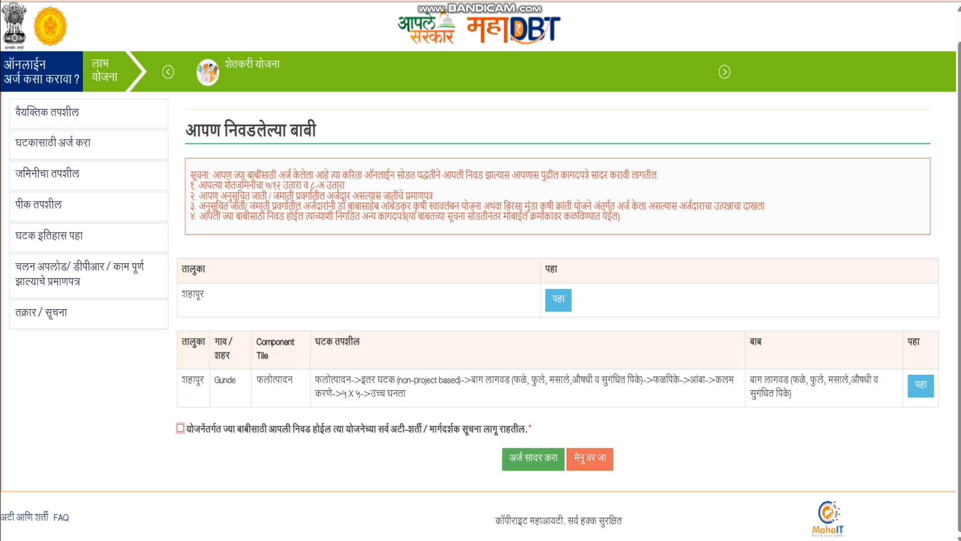
pyautogui.moveTo(653, 381); pyautogui.dragTo(734, 381)
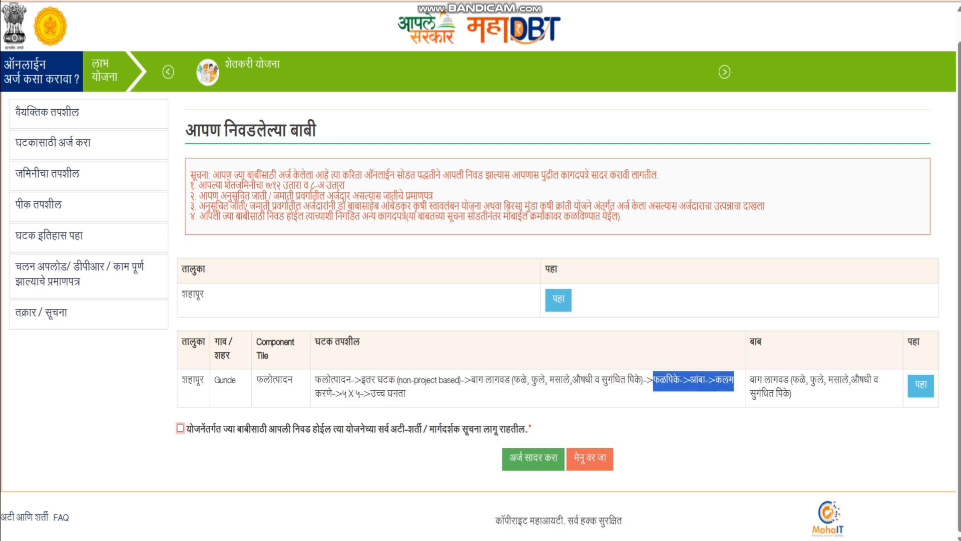
pyautogui.doubleClick(727, 380)
pyautogui.click(726, 381)
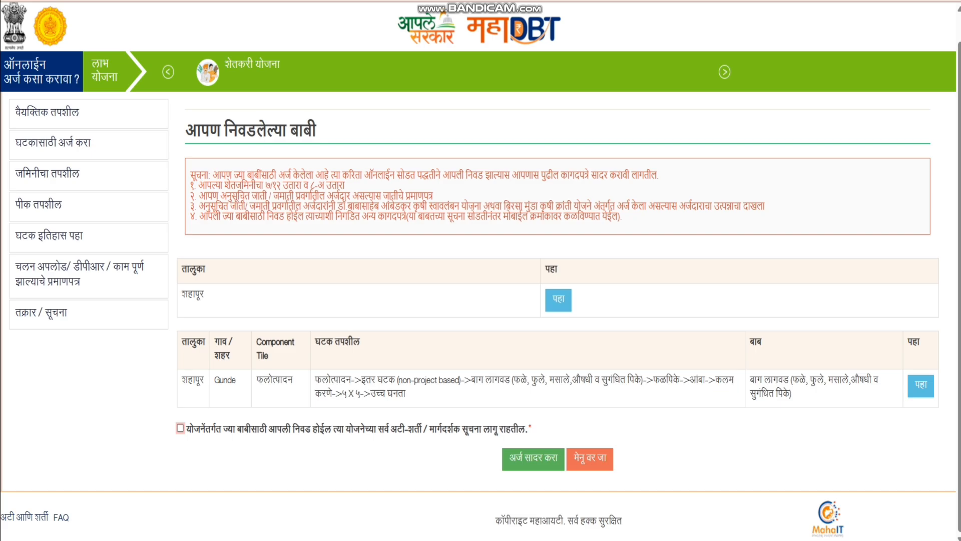
# - Accept the scheme's terms and guidelines, submit the application, and acknowledge the payment confirmation
pyautogui.click(180, 428)
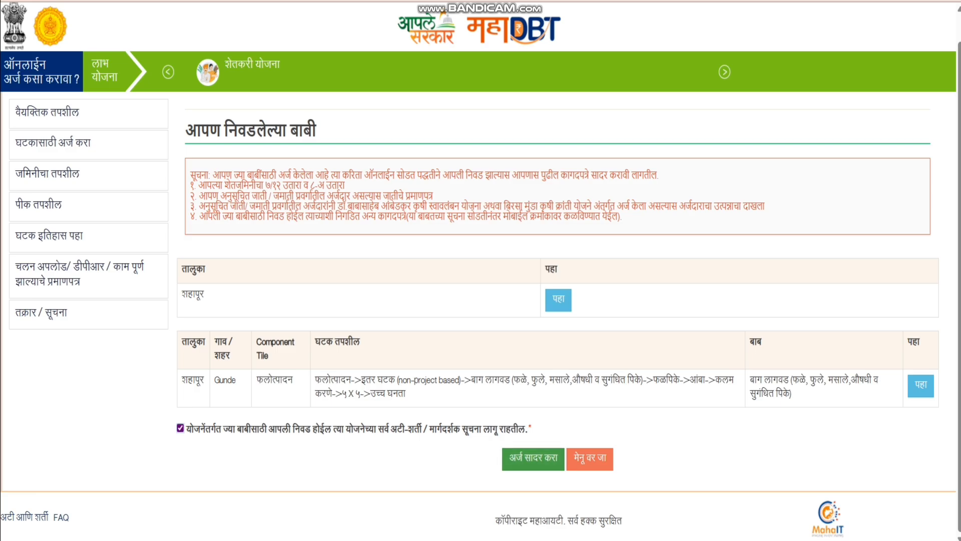
pyautogui.click(533, 458)
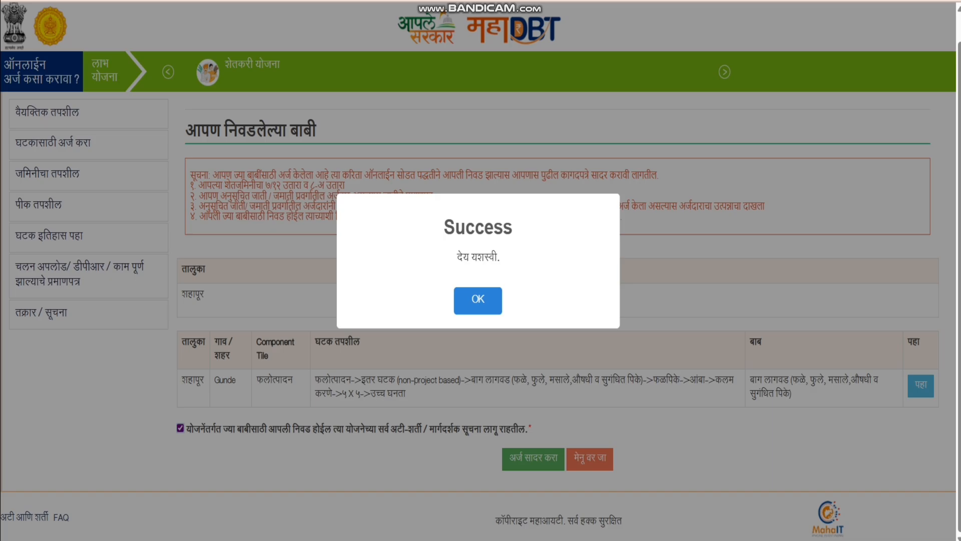
pyautogui.click(478, 301)
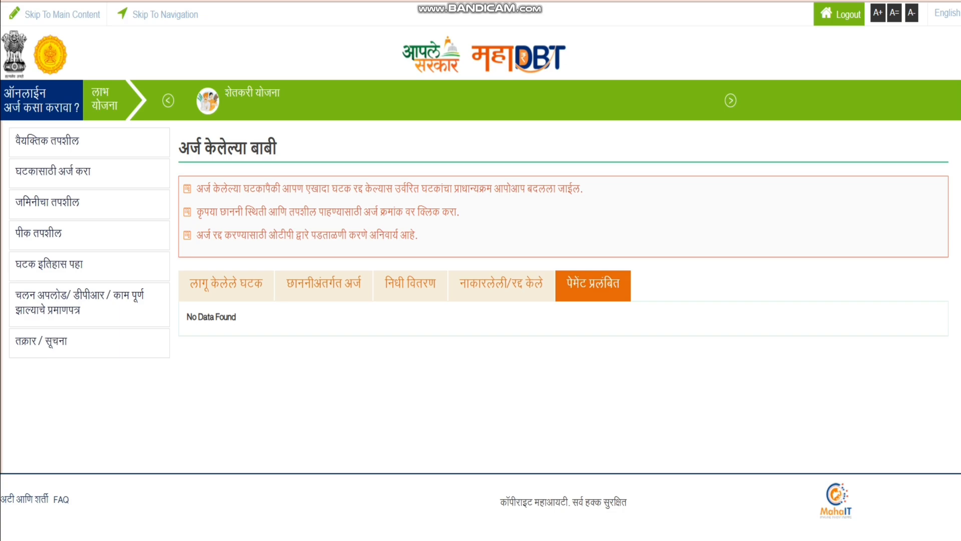
# - Check the applied, under-scrutiny, fund disbursement, rejected/cancelled and payment-pending application lists under अर्ज केलेल्या बाबी
pyautogui.click(226, 285)
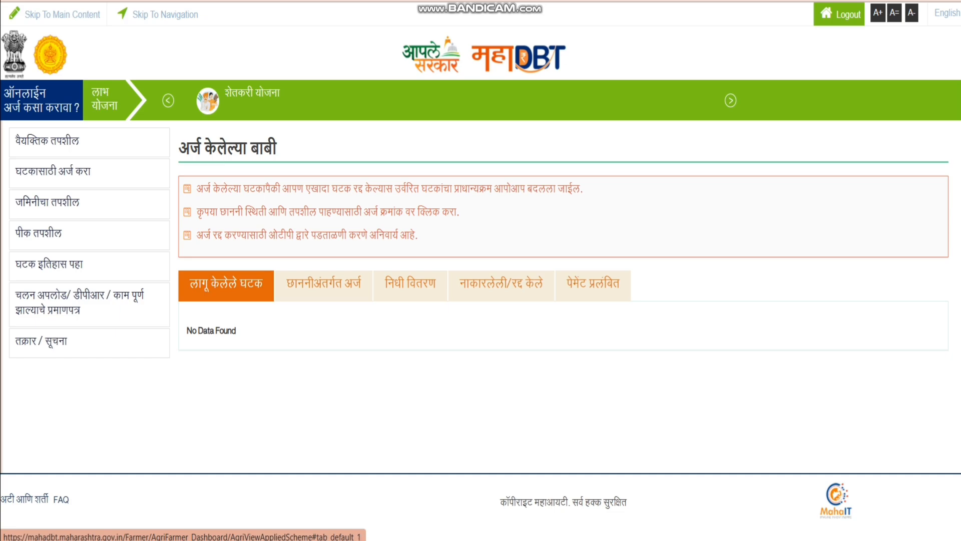
pyautogui.click(323, 284)
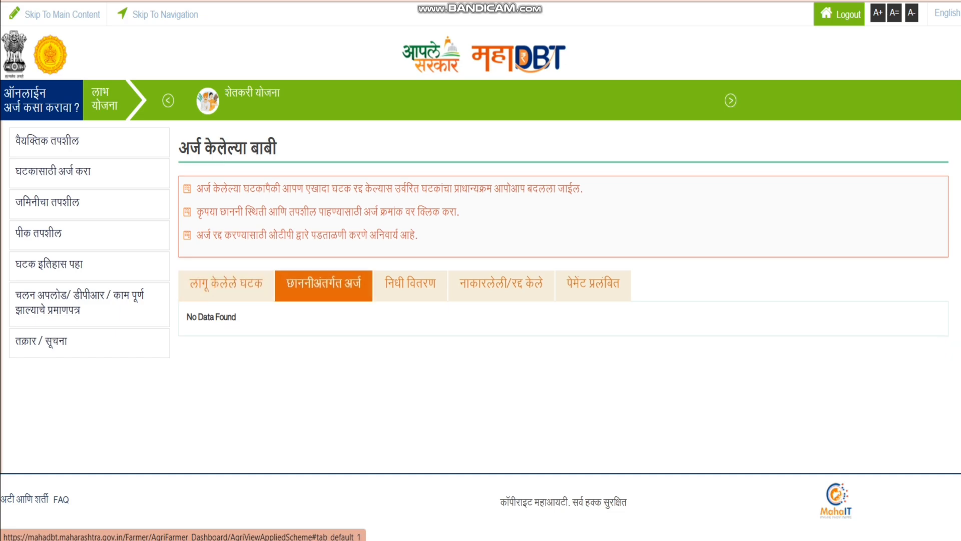
pyautogui.click(410, 284)
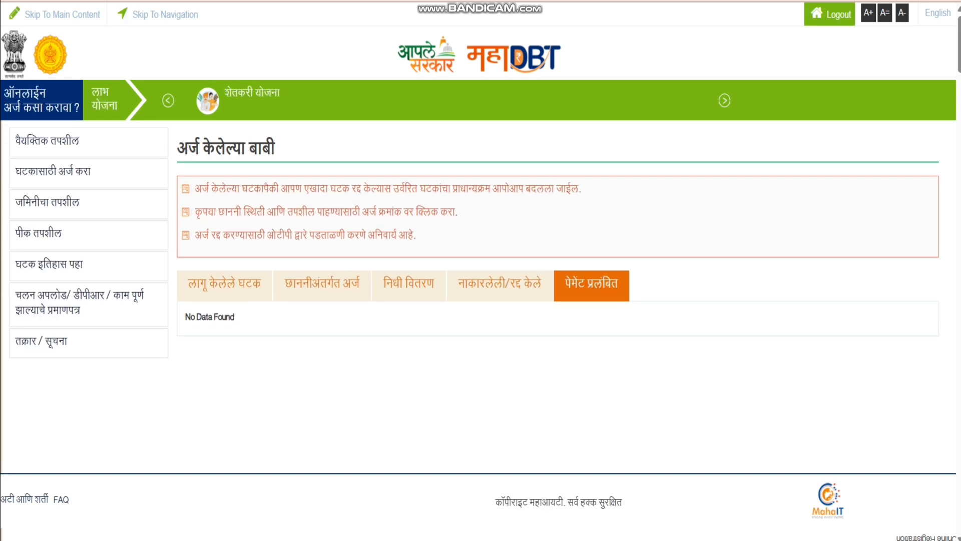
pyautogui.click(501, 285)
pyautogui.click(593, 285)
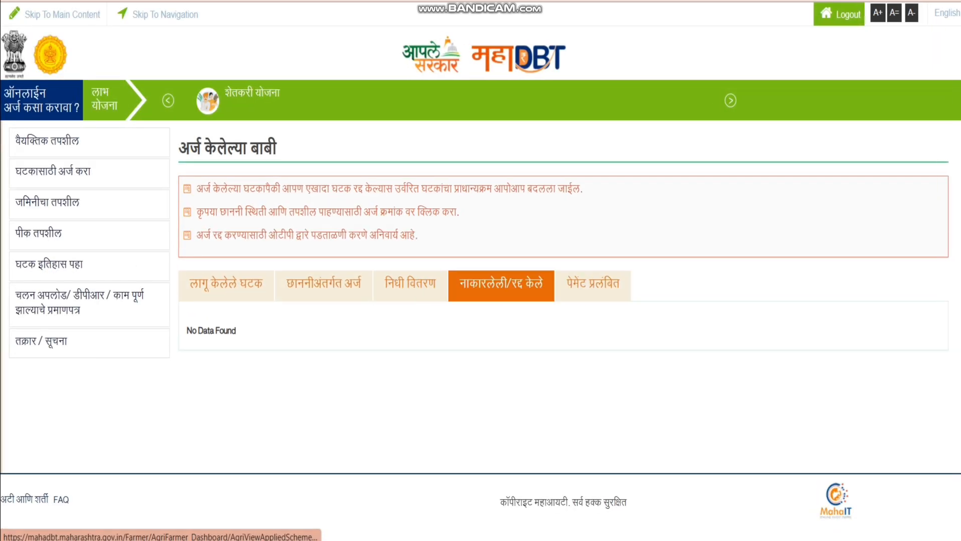
pyautogui.click(324, 284)
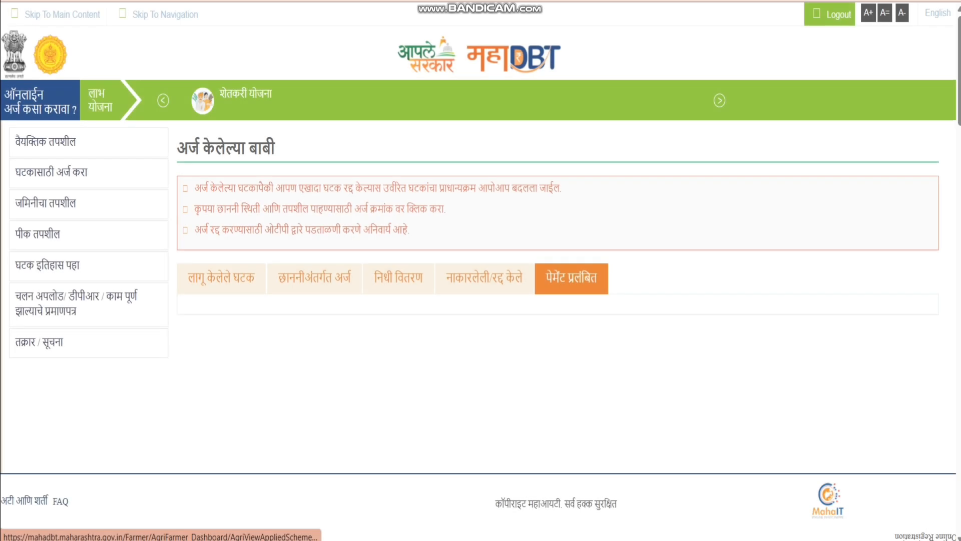